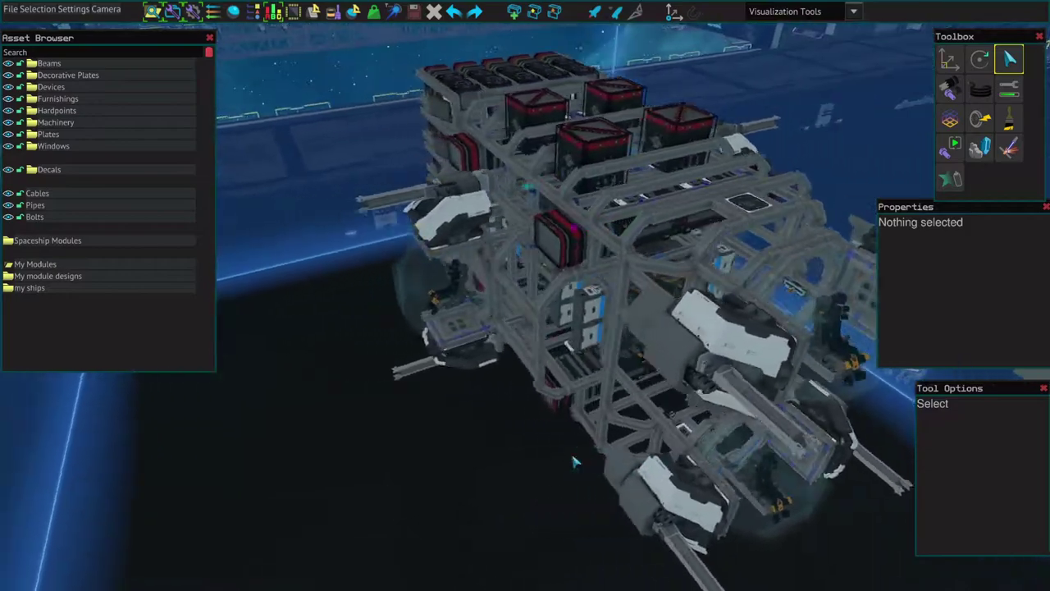
# Start Test Mode and fly through the ship's frame to the pilot seat in the cockpit
pyautogui.scroll(3, 576, 461)
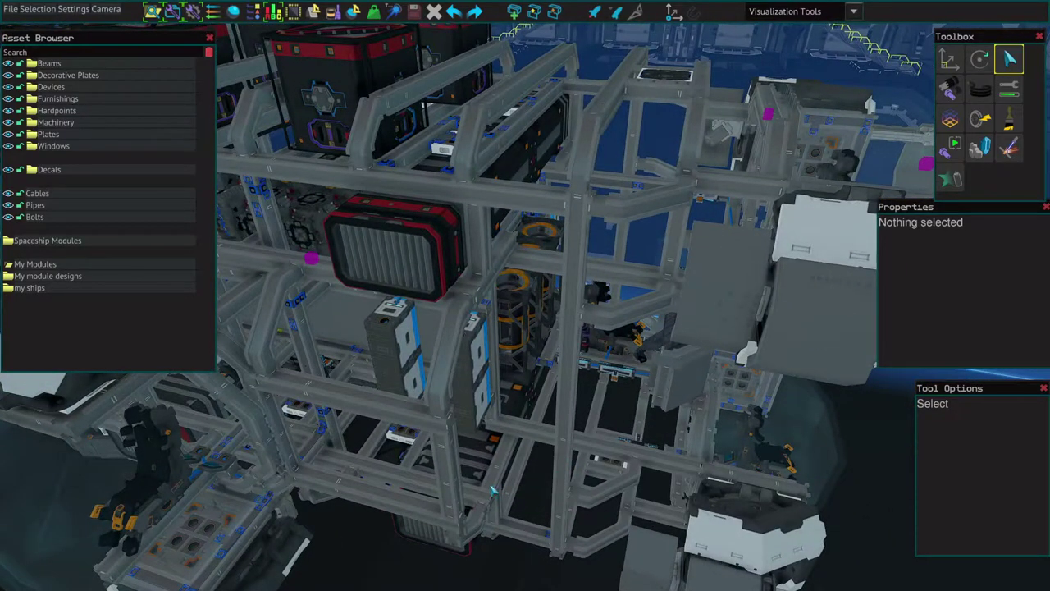
pyautogui.press('F5')
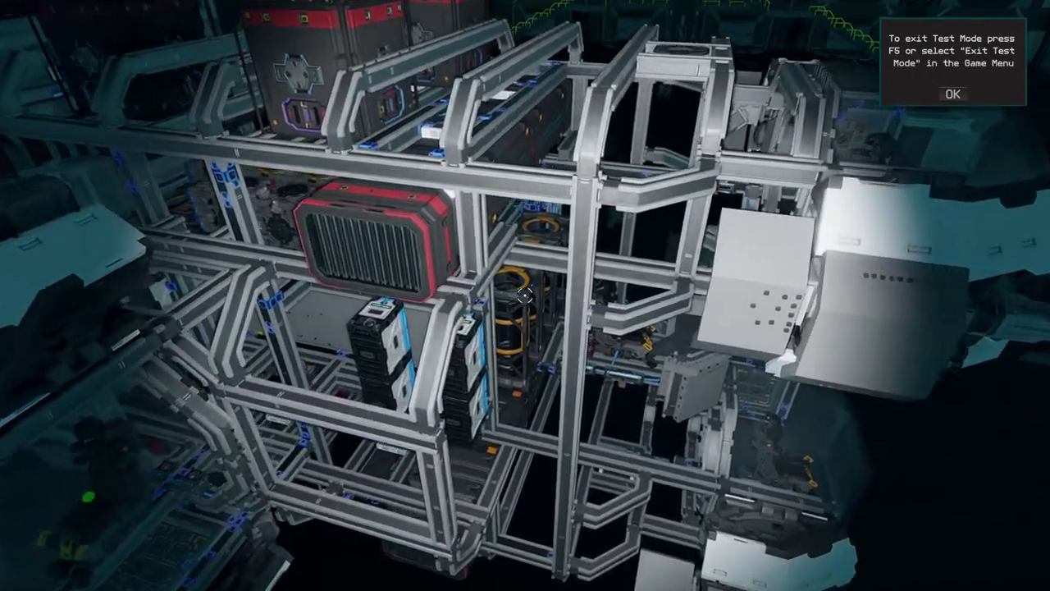
pyautogui.press('w')
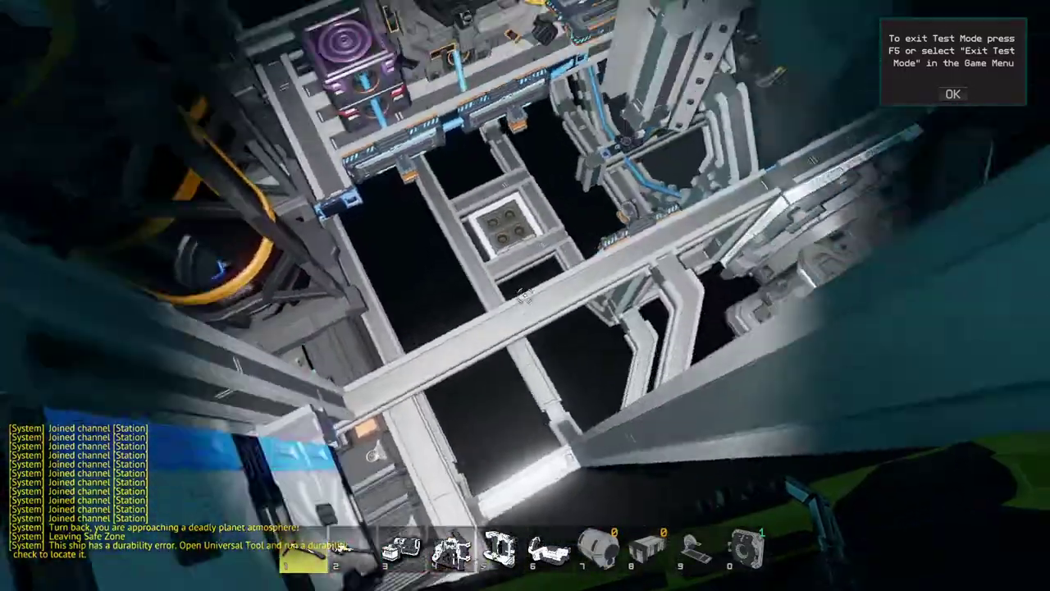
pyautogui.press('space')
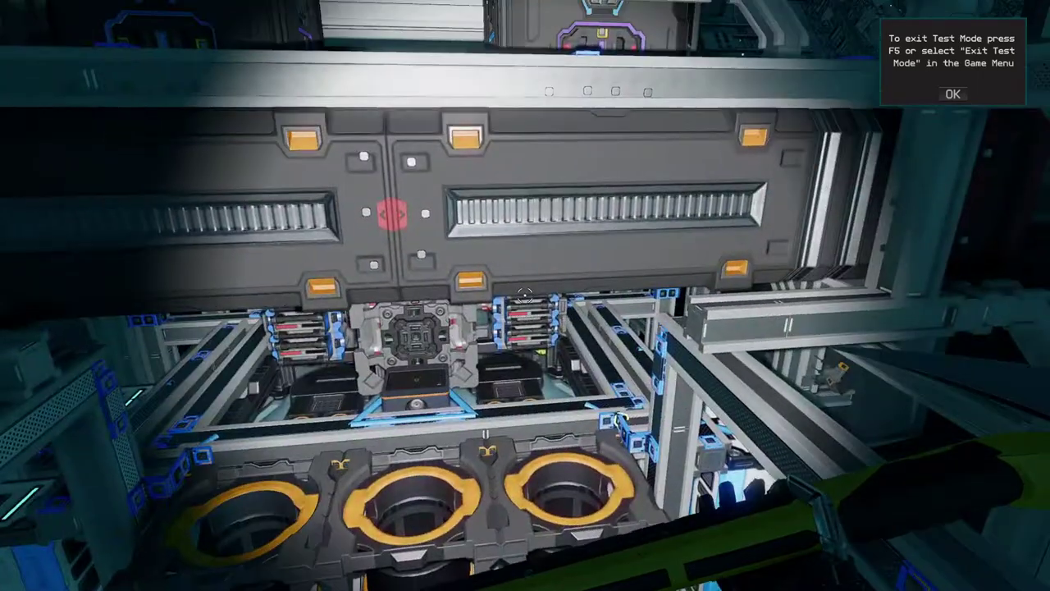
pyautogui.press('d')
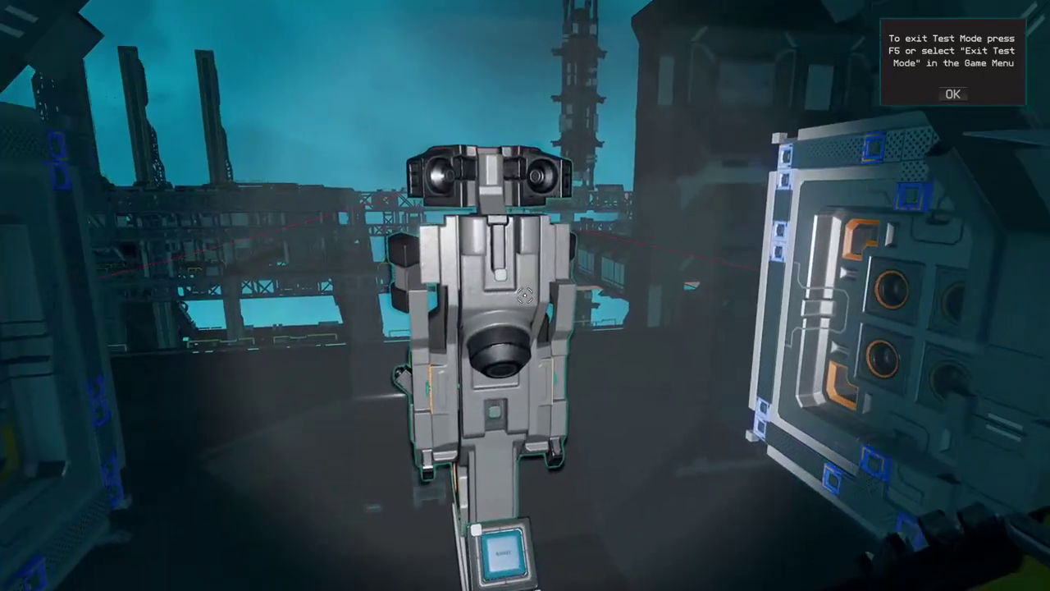
# Take the pilot seat and test how the ship's turrets aim and fire
pyautogui.press('f')
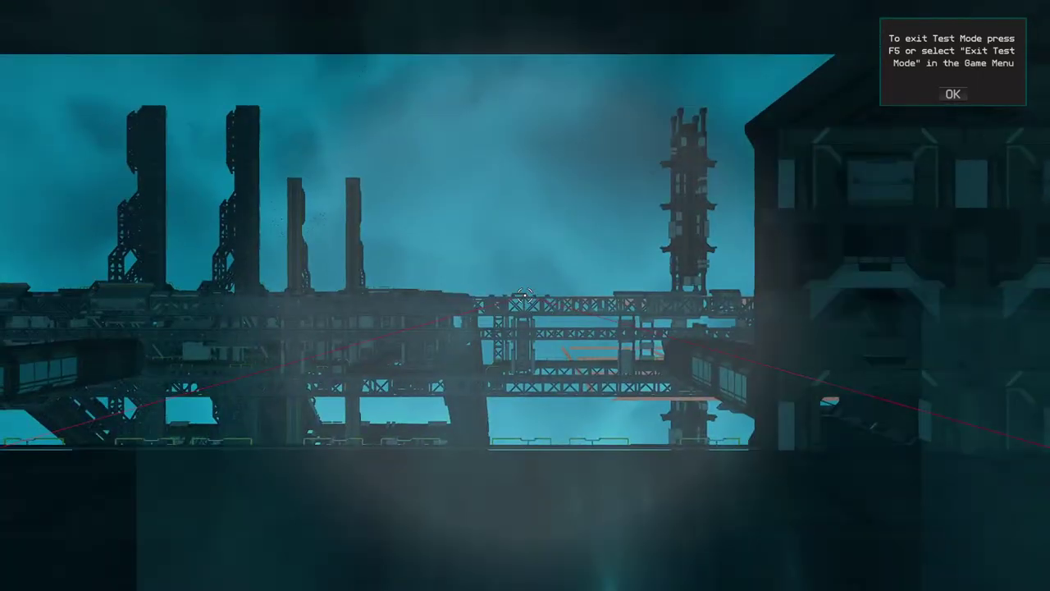
pyautogui.press('w')
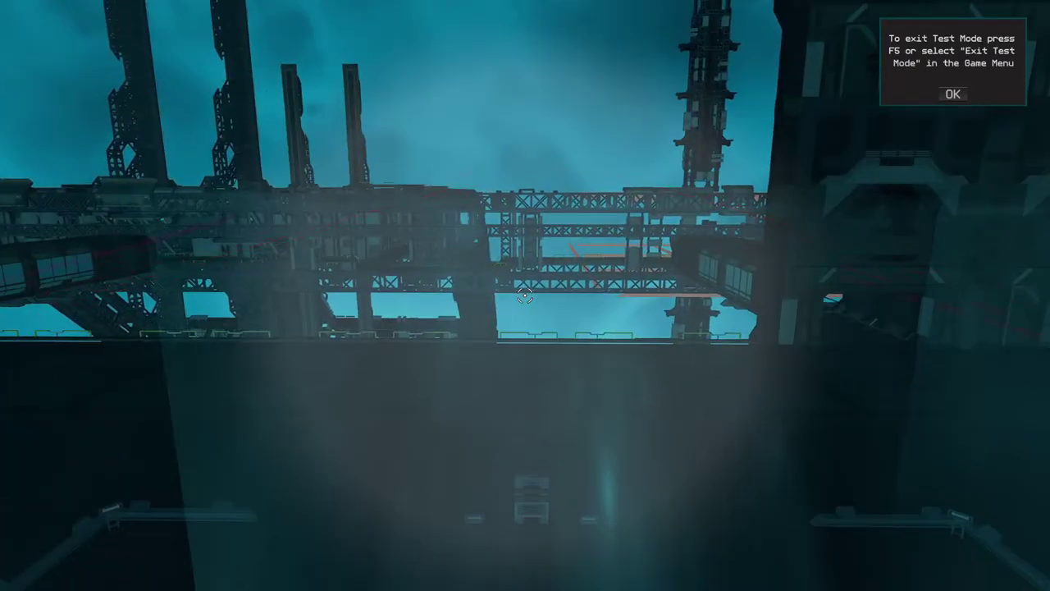
pyautogui.press('s')
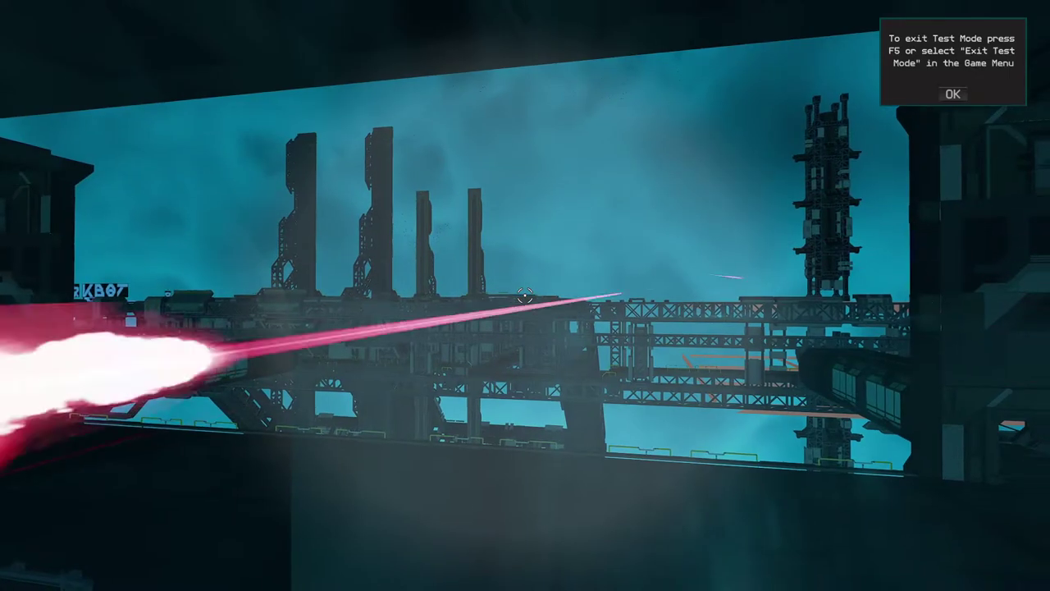
pyautogui.press('w')
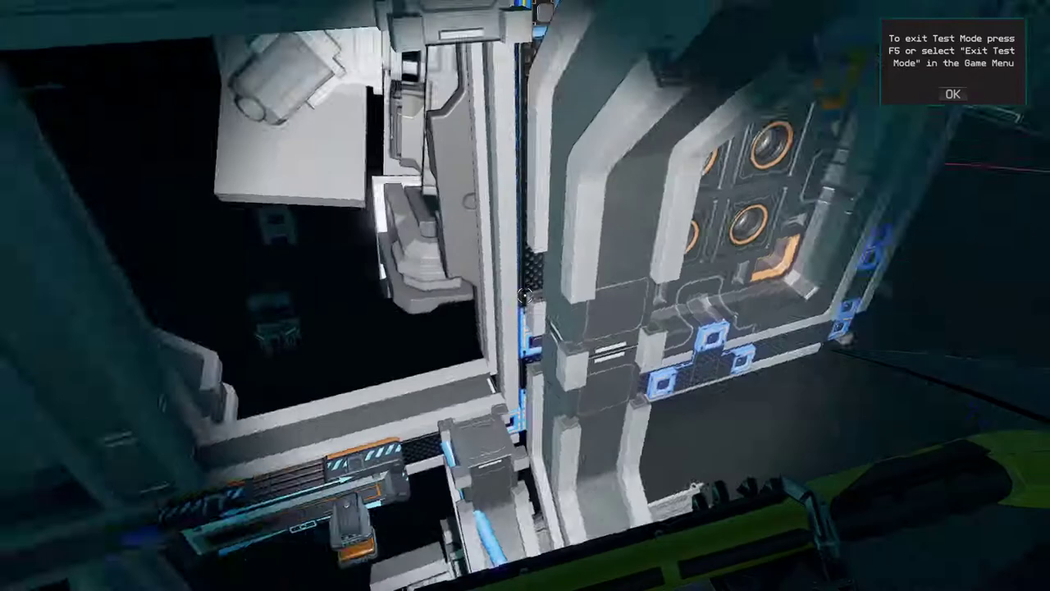
# Inspect the turret mounted beside the cockpit up close and return from Test Mode to the editor
pyautogui.press('w')
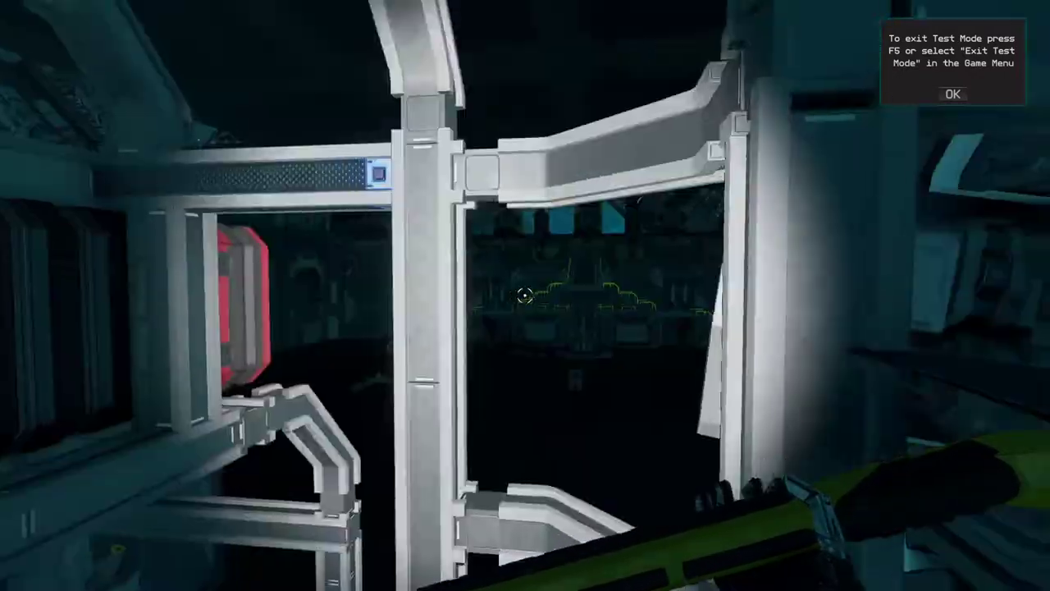
pyautogui.press('w')
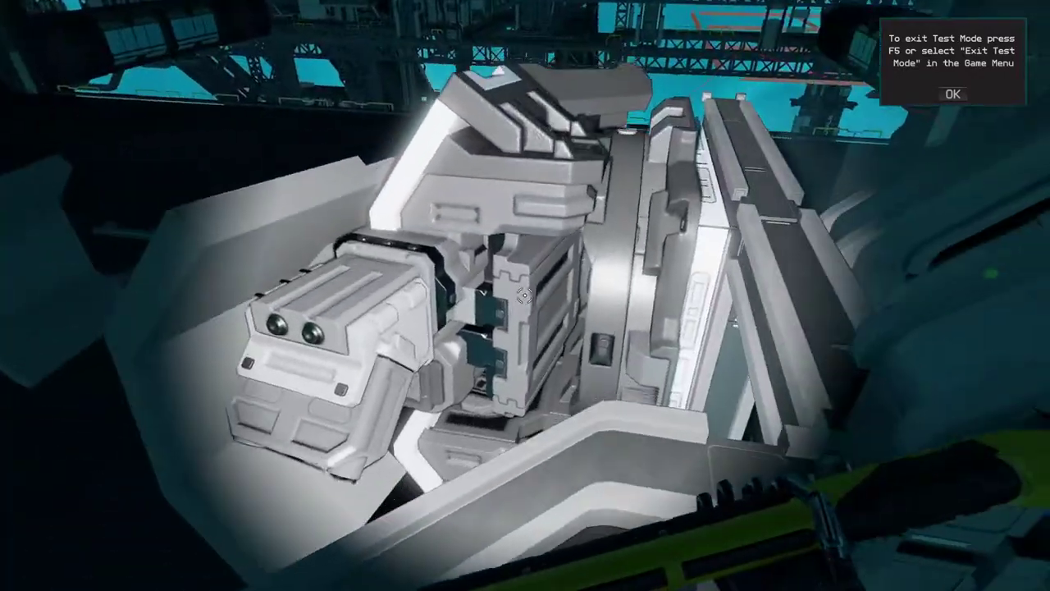
pyautogui.press('space')
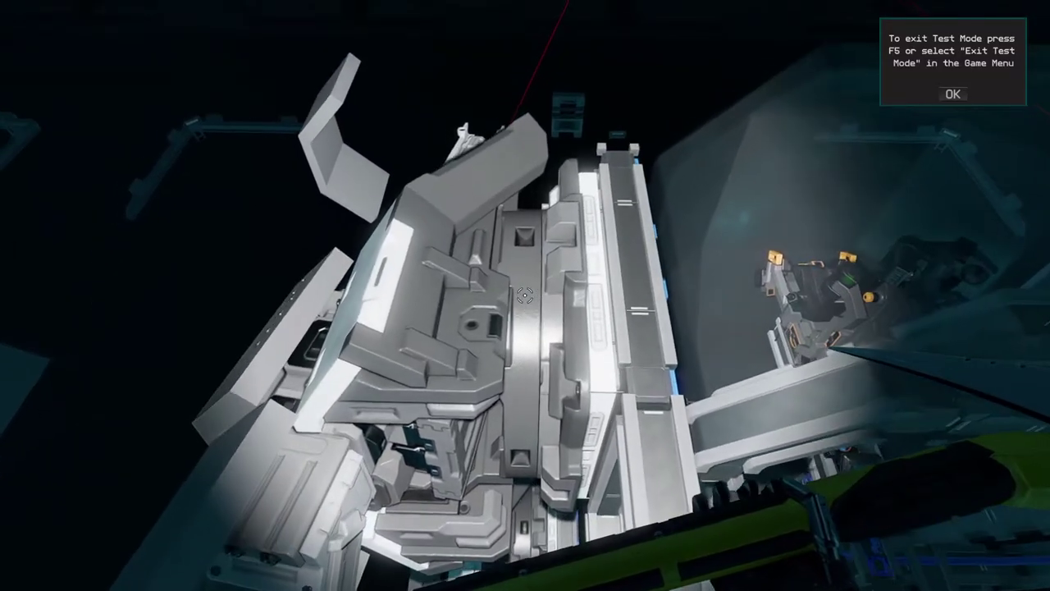
pyautogui.press('u')
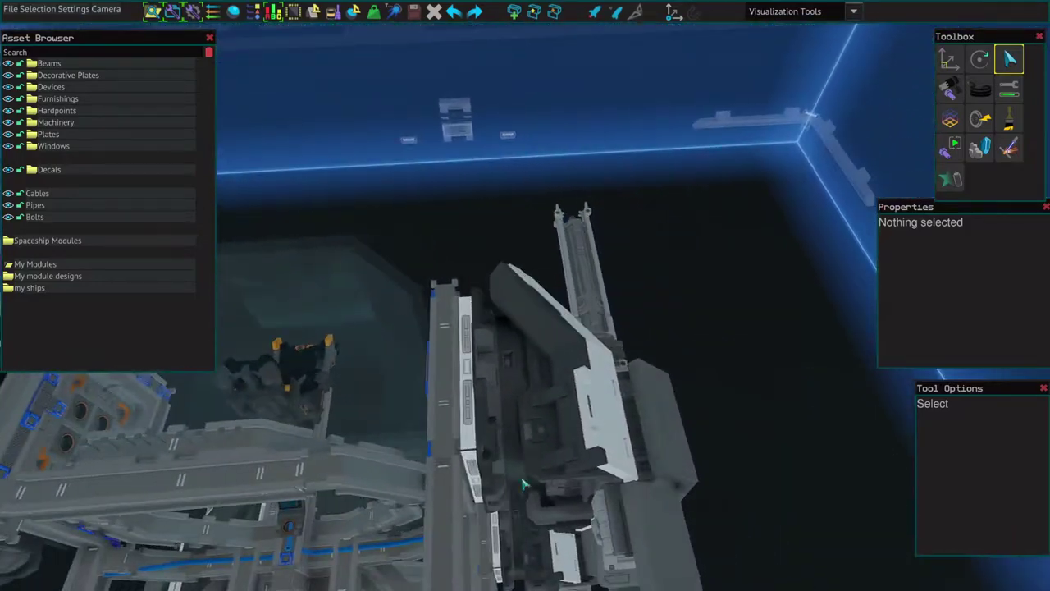
# Select the Turret Cradle on each side of the cockpit and examine its pitch and rotation-limit data fields
pyautogui.click(514, 396)
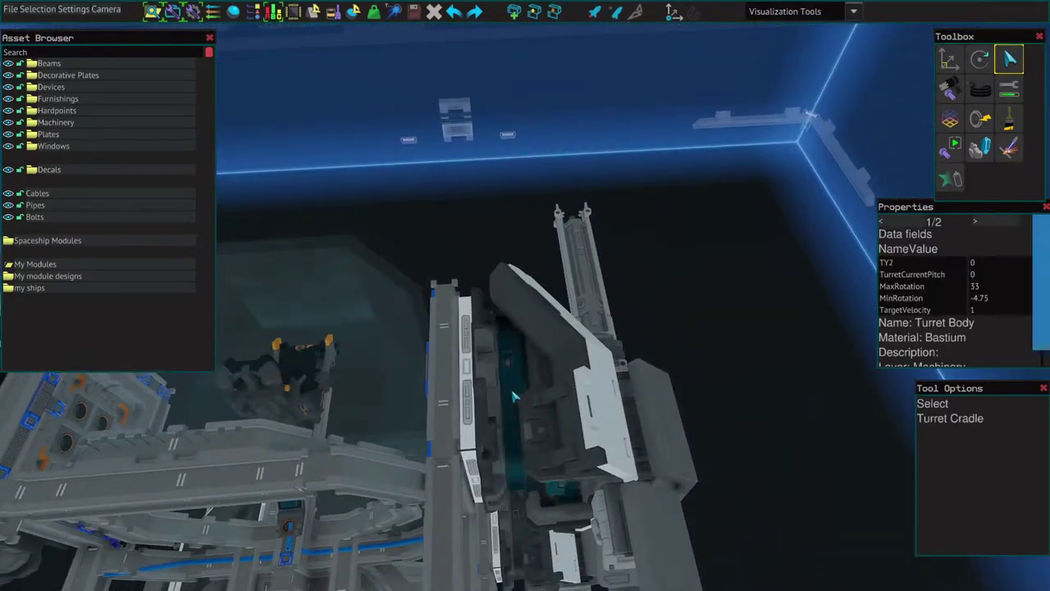
pyautogui.click(742, 508)
pyautogui.click(521, 386)
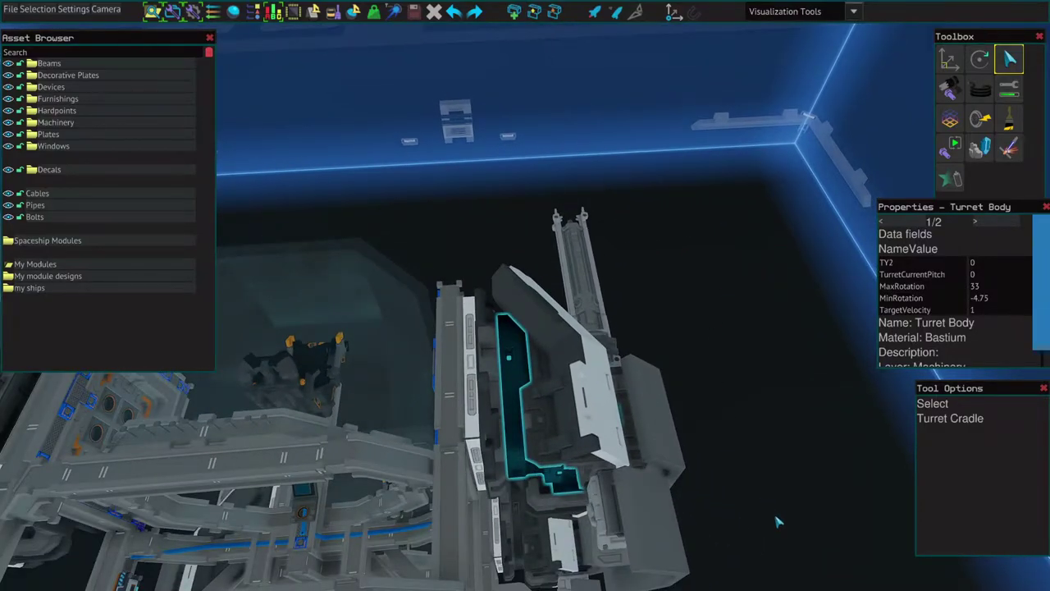
pyautogui.press('w')
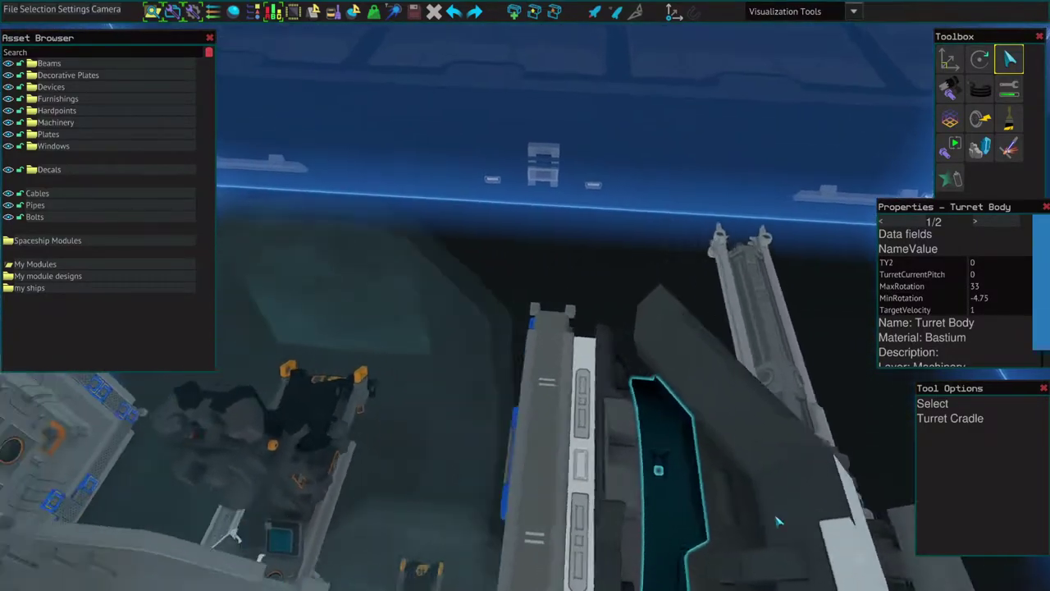
pyautogui.press('a')
pyautogui.press('d')
pyautogui.press('a')
pyautogui.press('s')
pyautogui.press('d')
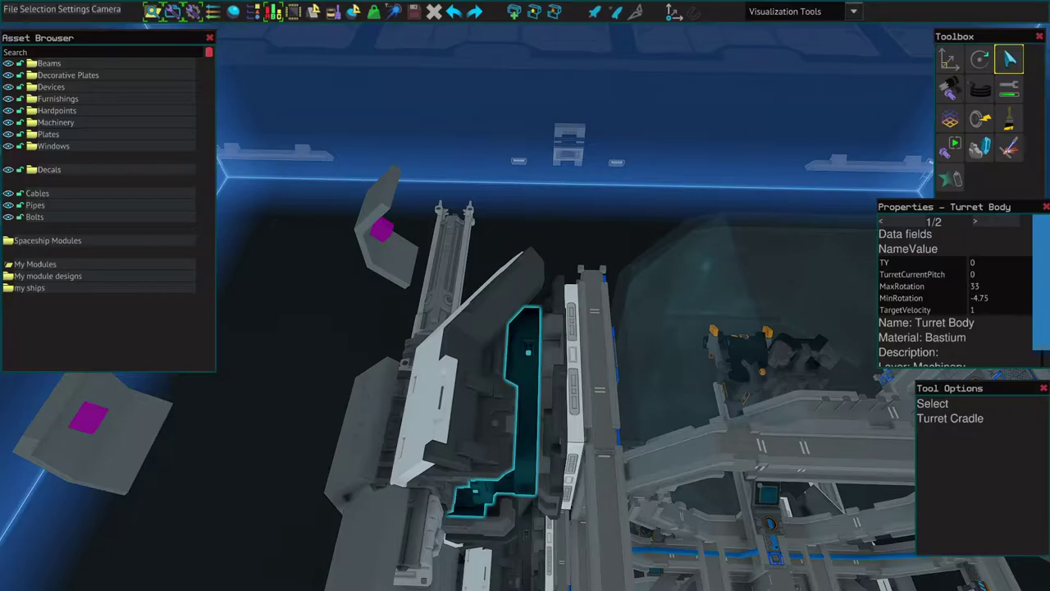
pyautogui.scroll(-3, 523, 517)
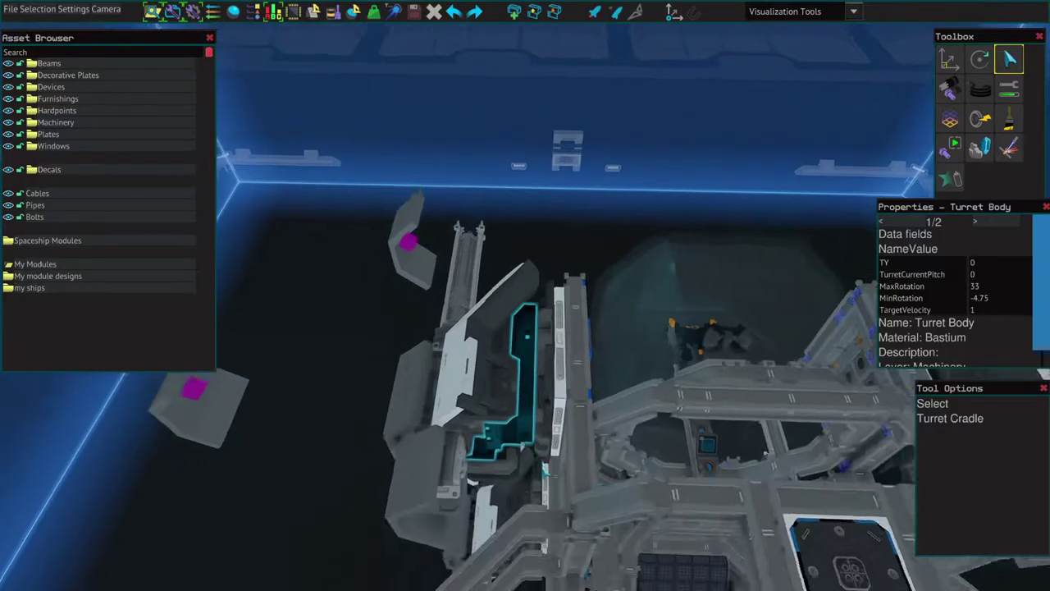
# Clear the selection and compare the data fields of the two cockpit turrets' cradles again, one side after the other
pyautogui.click(352, 488)
pyautogui.moveTo(352, 487); pyautogui.dragTo(358, 510)
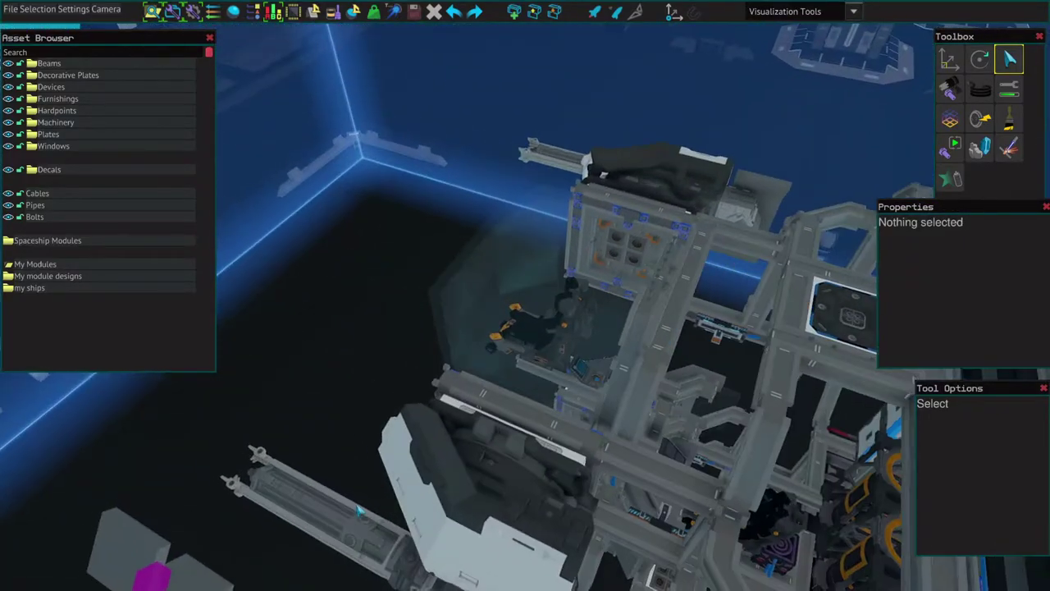
pyautogui.press('w')
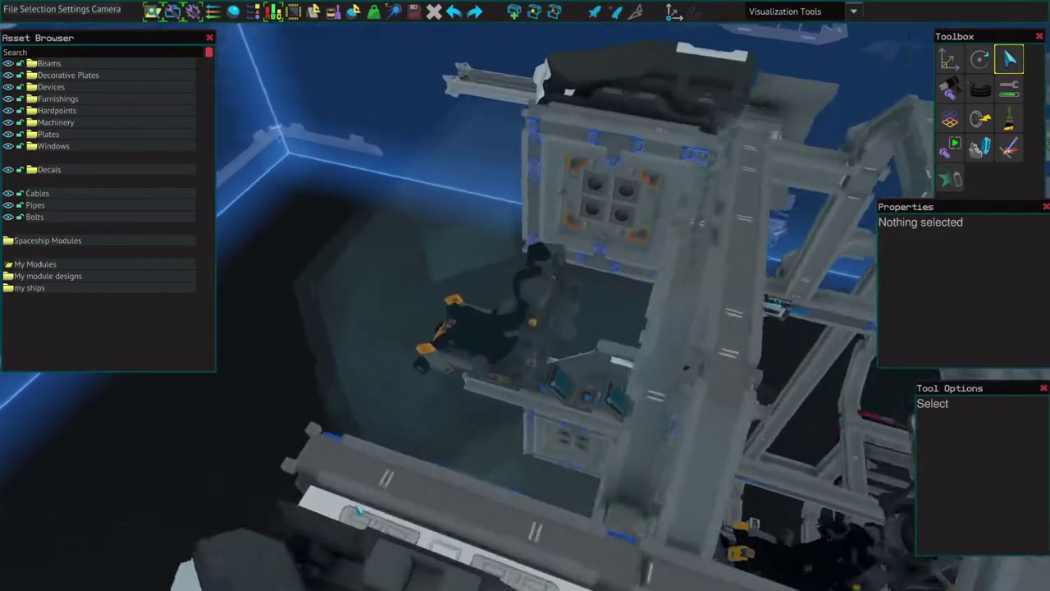
pyautogui.press('s')
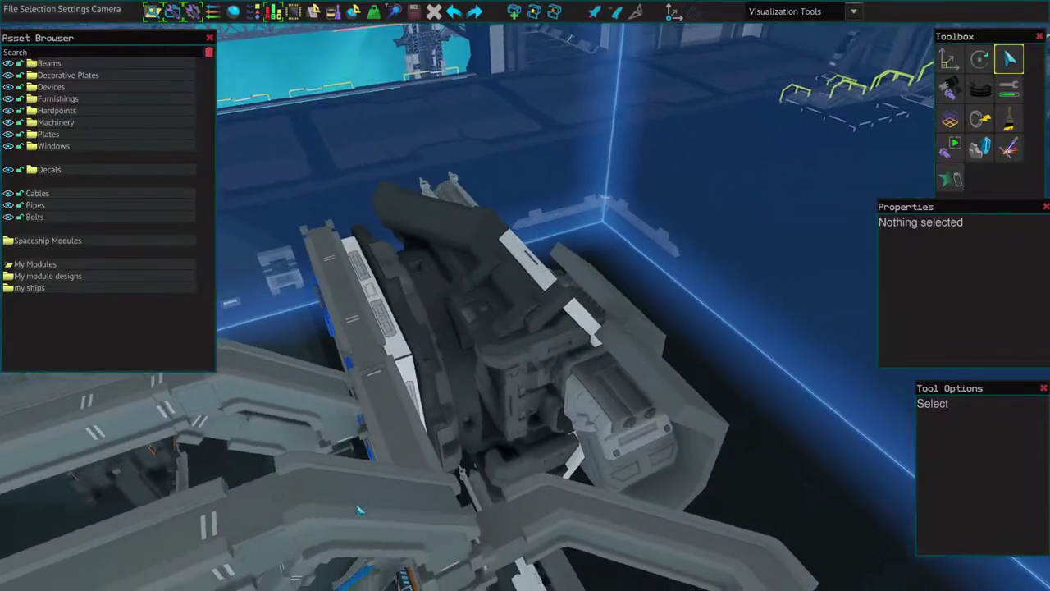
pyautogui.press('w')
pyautogui.press('s')
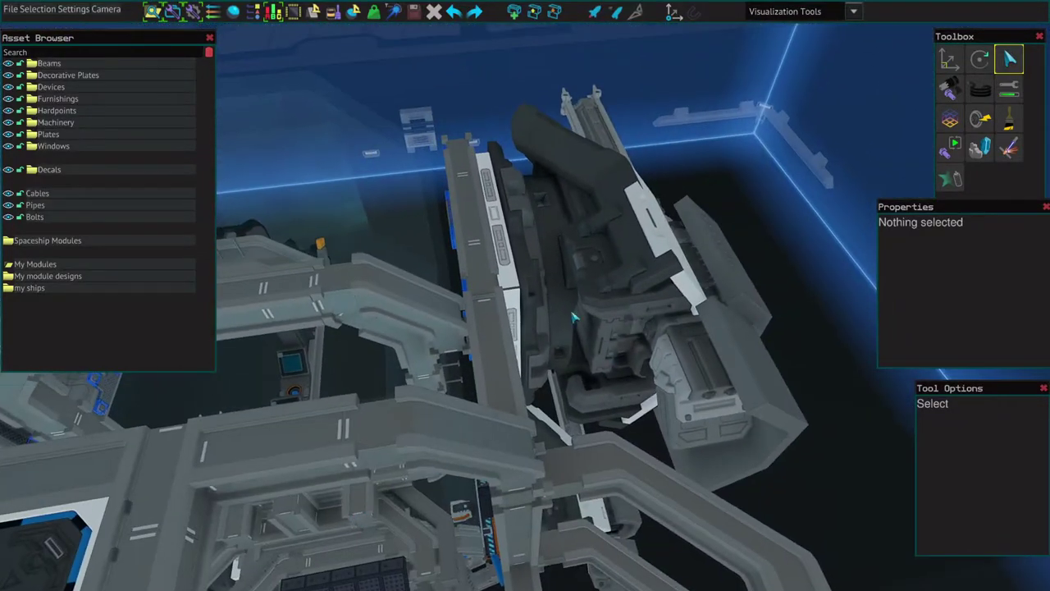
pyautogui.click(572, 316)
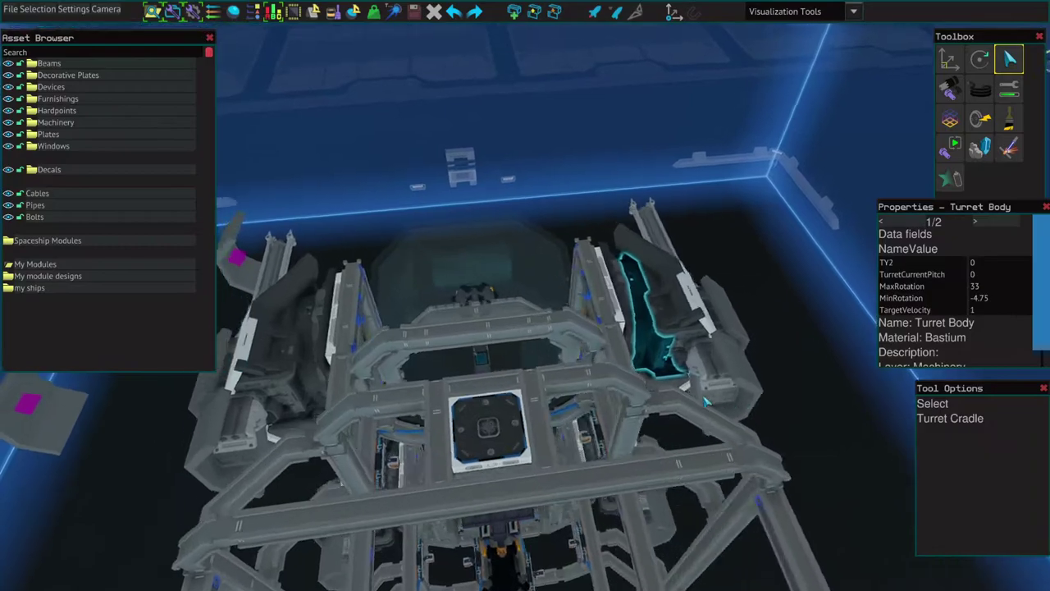
pyautogui.press('a')
pyautogui.click(529, 326)
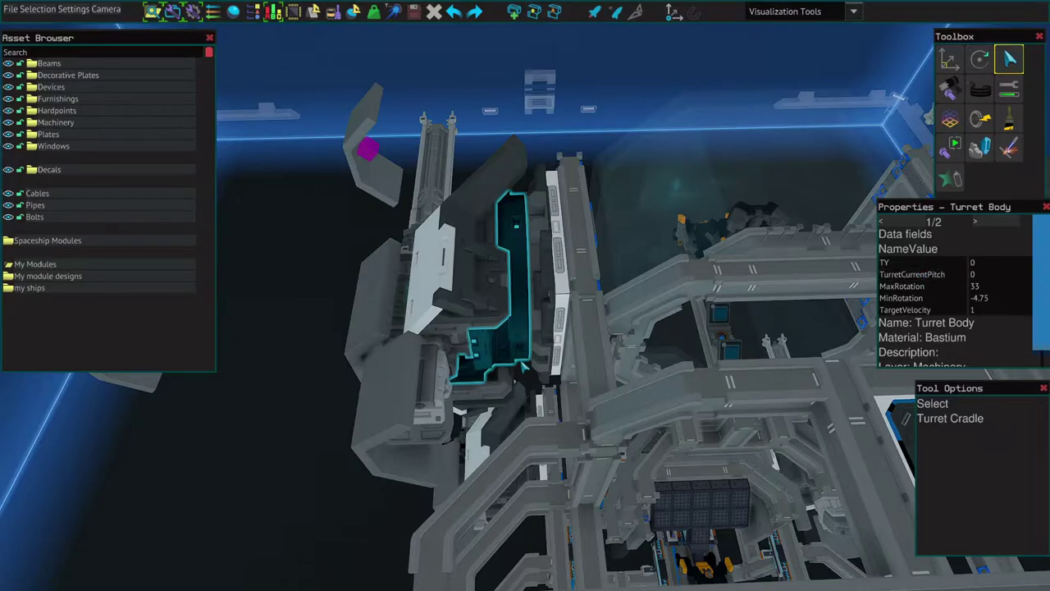
pyautogui.press('w')
pyautogui.scroll(-3, 514, 365)
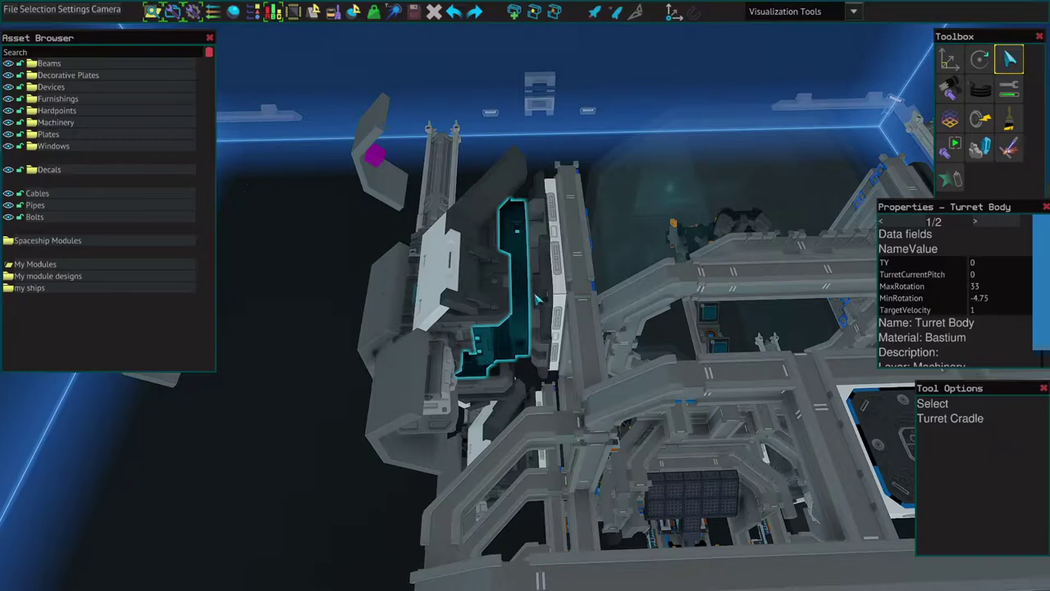
# Select the Turret Base Turntable on each side of the cockpit and compare their MaxRotation and MinRotation fields
pyautogui.click(537, 300)
pyautogui.press('a')
pyautogui.press('w')
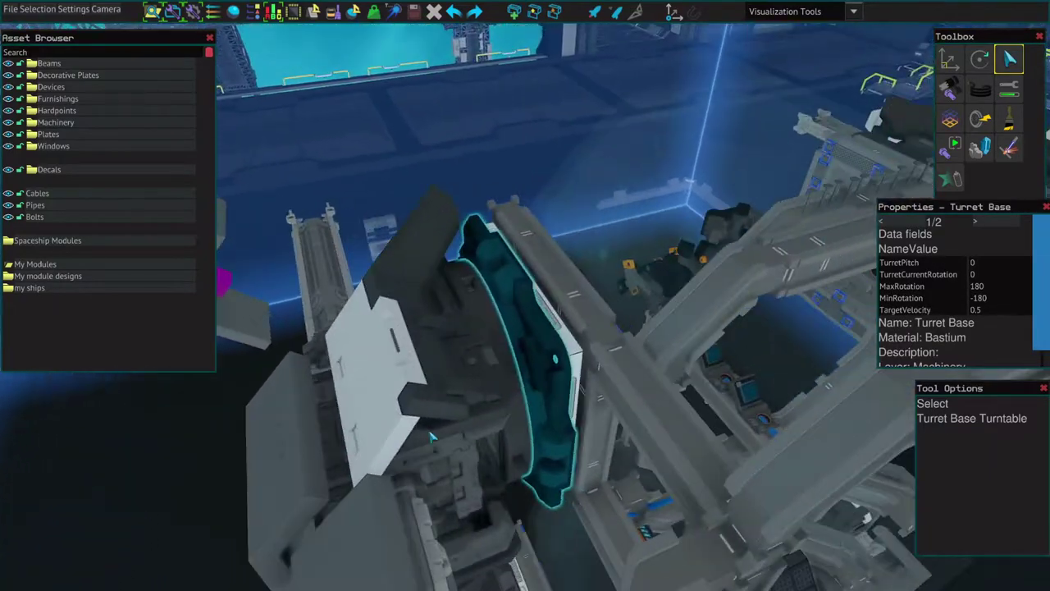
pyautogui.press('s')
pyautogui.press('d')
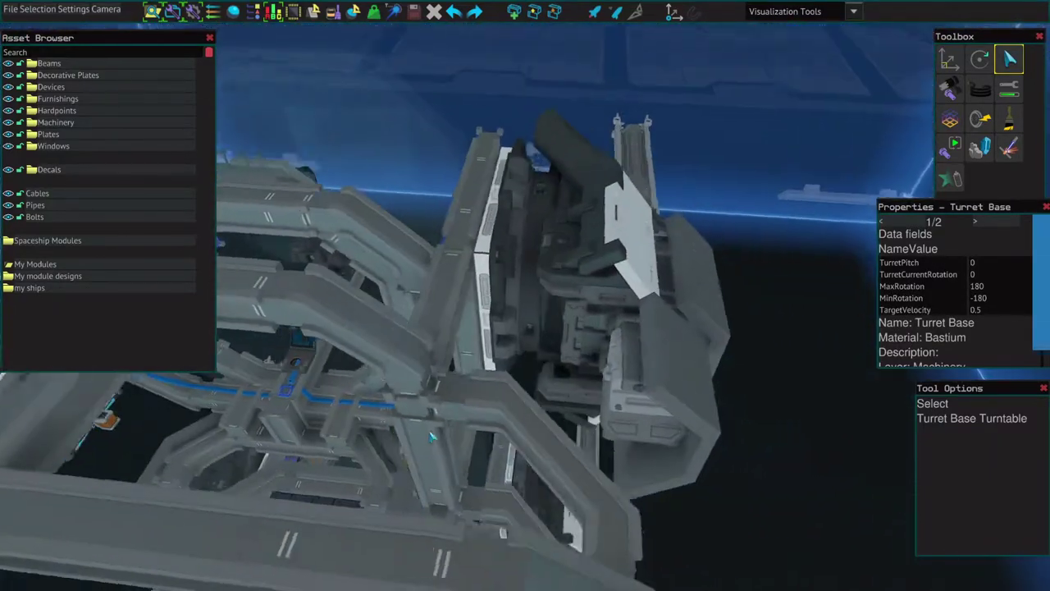
pyautogui.press('w')
pyautogui.click(495, 274)
pyautogui.press('s')
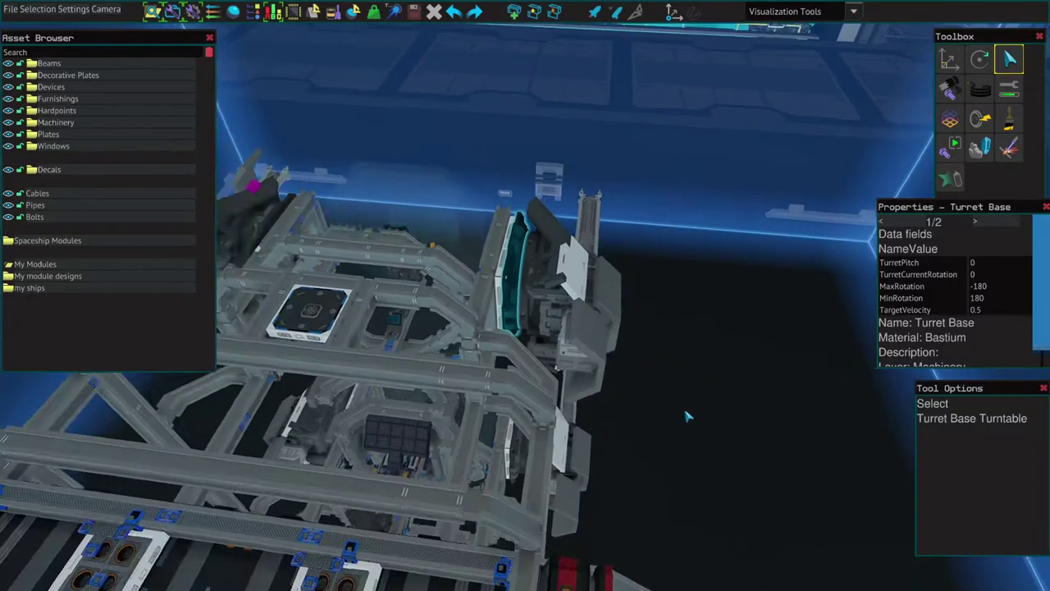
pyautogui.press('w')
pyautogui.press('s')
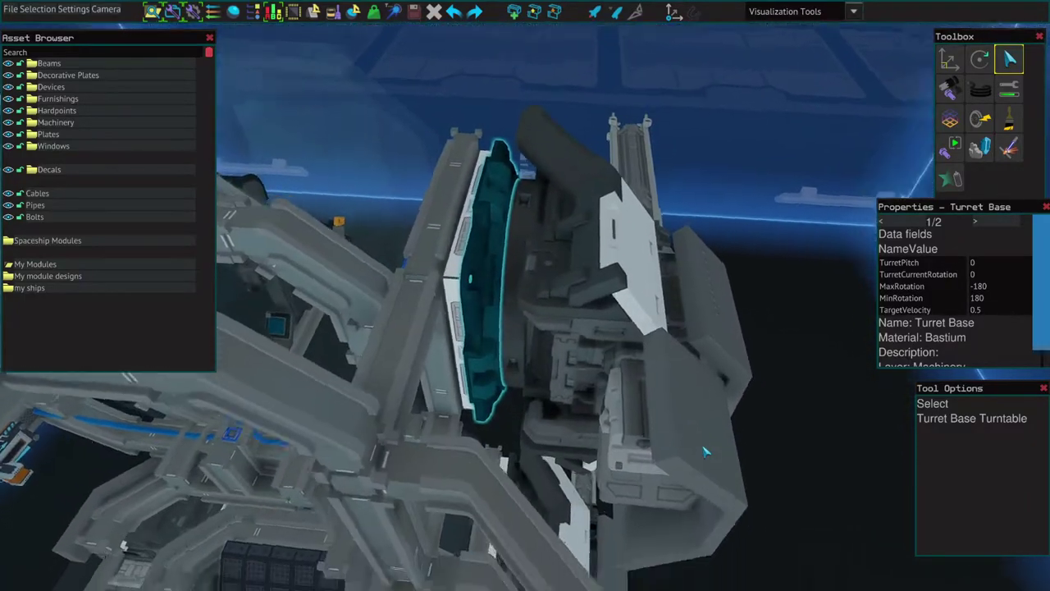
pyautogui.press('w')
pyautogui.press('s')
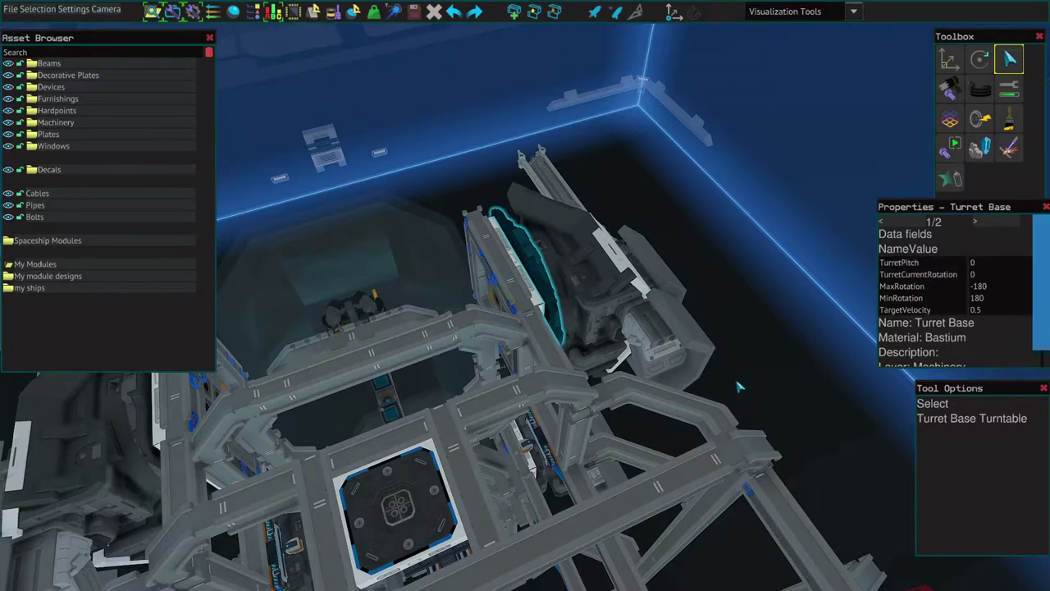
pyautogui.press('w')
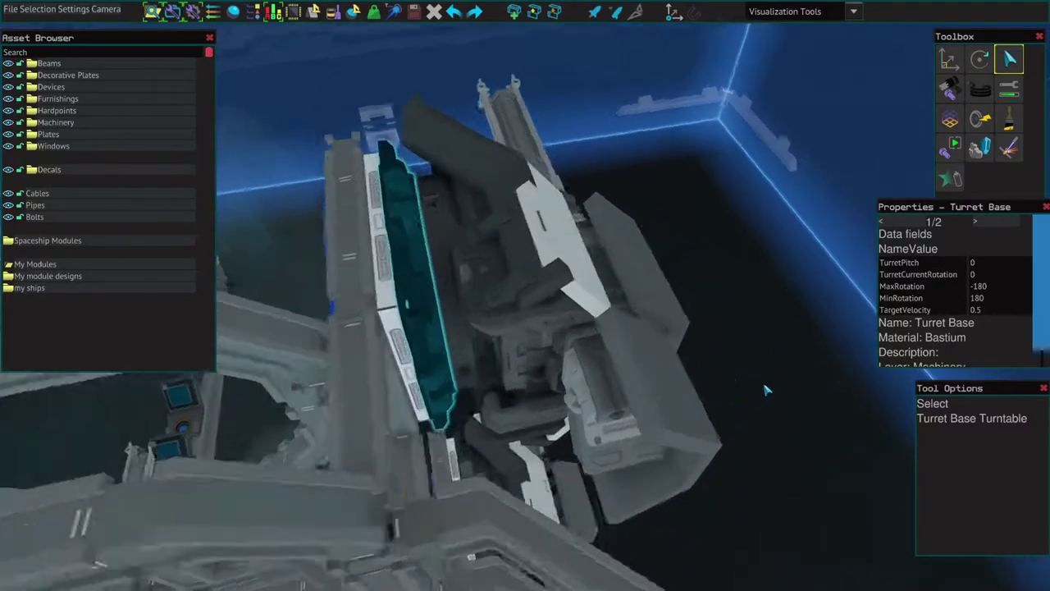
pyautogui.press('s')
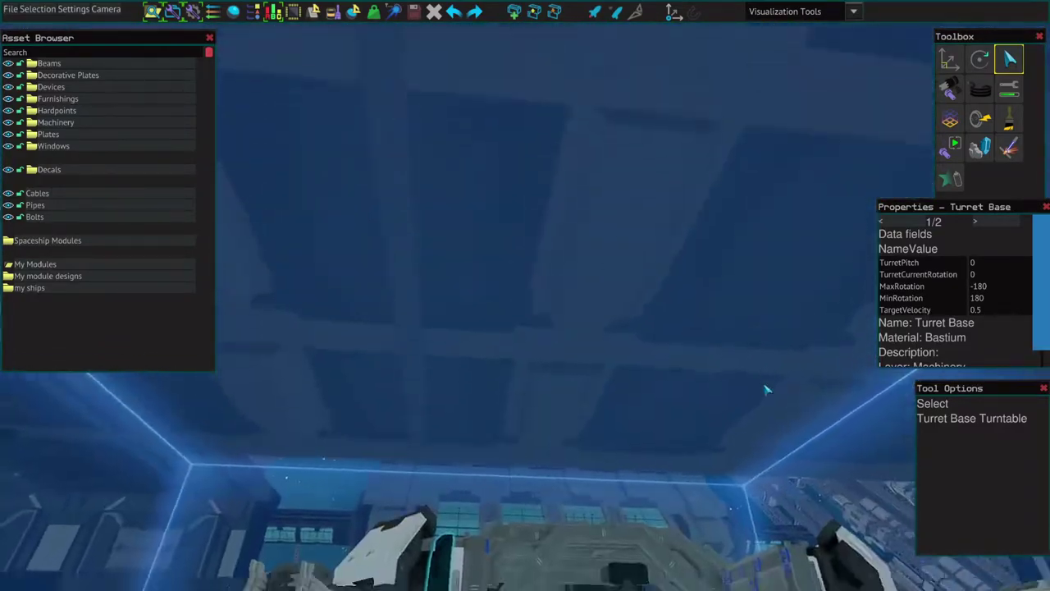
# View the ship from the front and select the Turret Cradle on the opposite side of the cockpit to check its data fields
pyautogui.moveTo(767, 389); pyautogui.dragTo(755, 378)
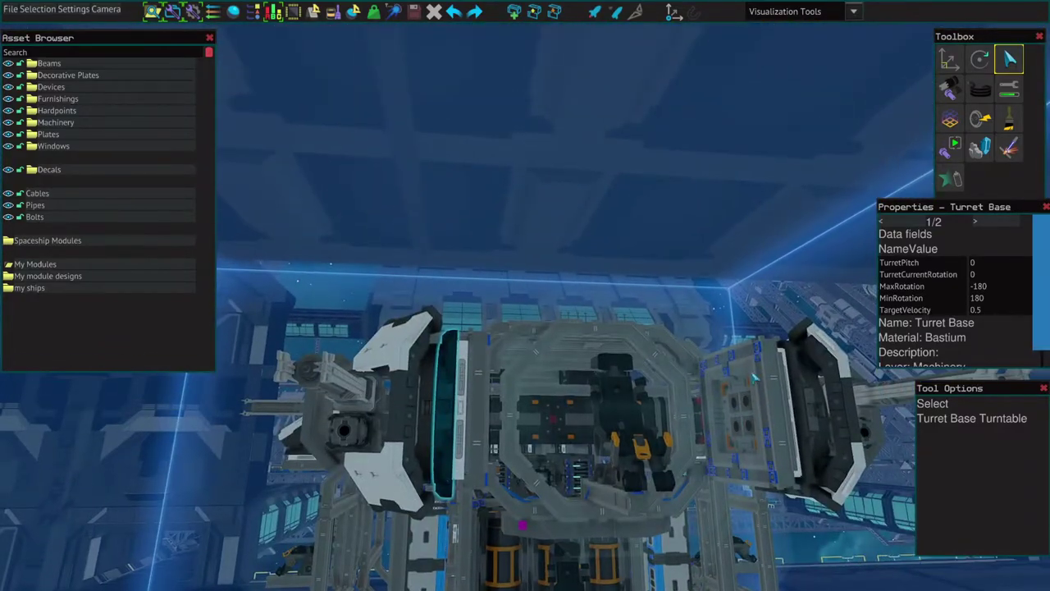
pyautogui.press('d')
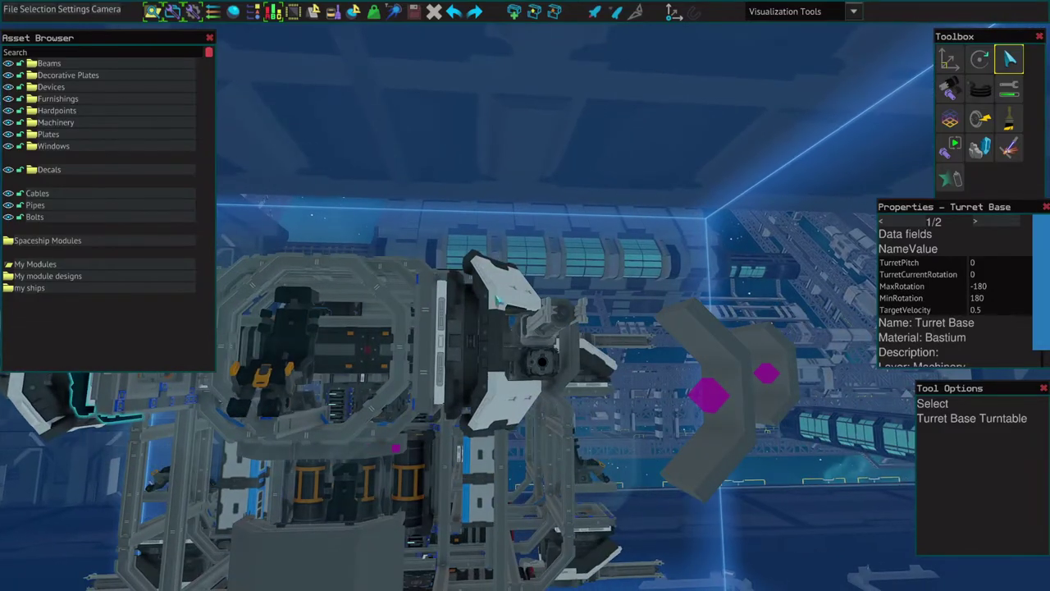
pyautogui.click(476, 331)
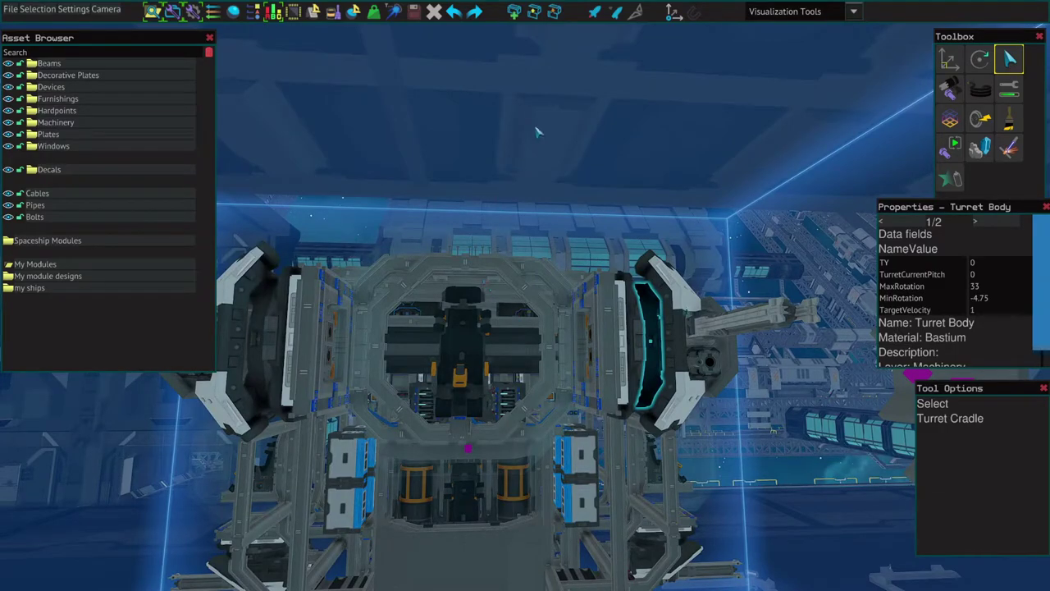
# Clear the selection and select the two Lever Handles above the cockpit seat to compare the TurretYaw and TurretPitch lever data fields
pyautogui.click(525, 137)
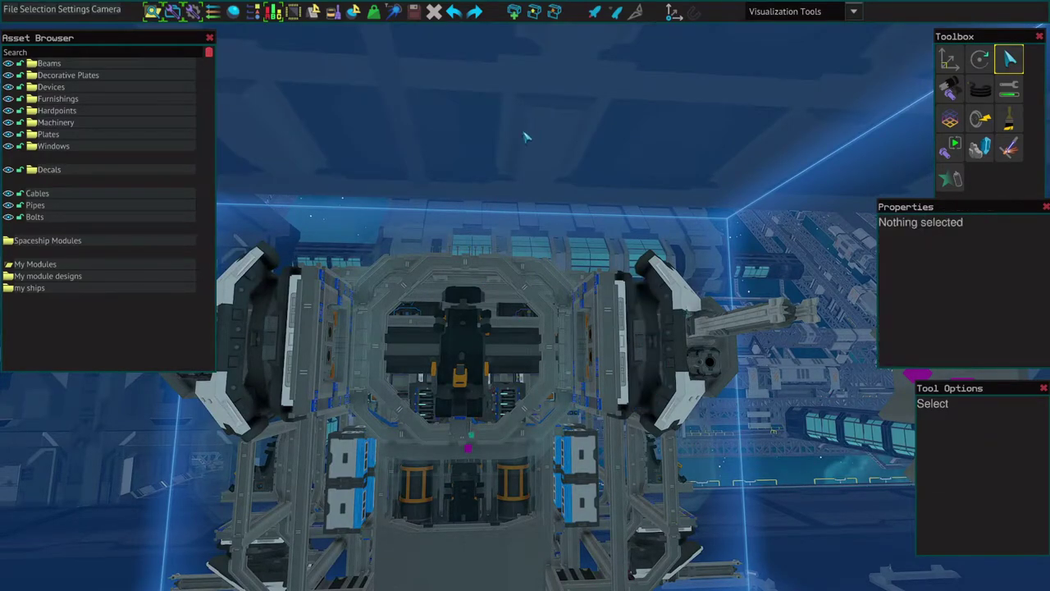
pyautogui.press('w')
pyautogui.press('s')
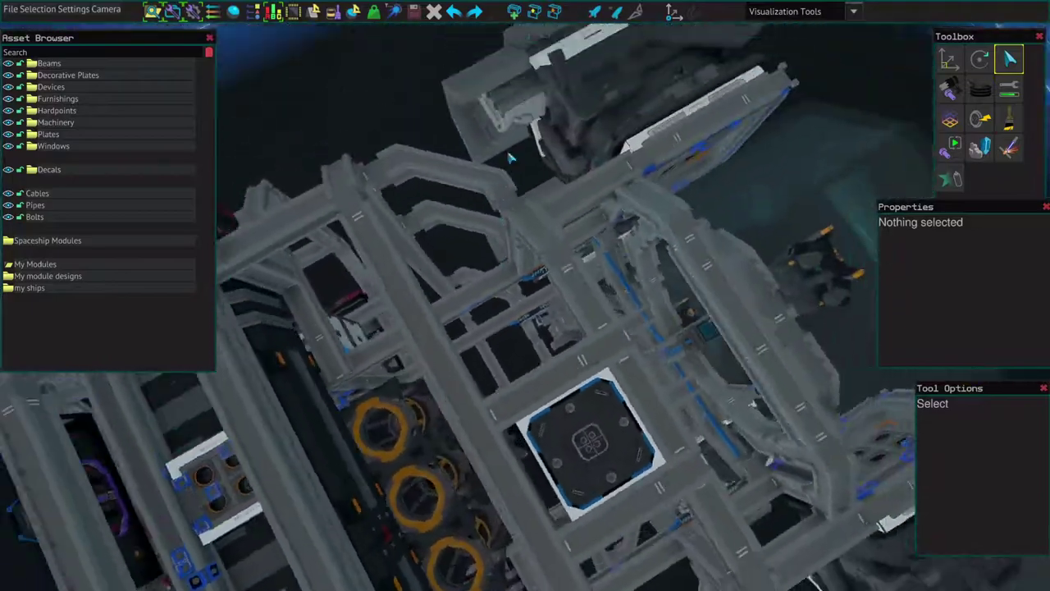
pyautogui.press('w')
pyautogui.click(509, 440)
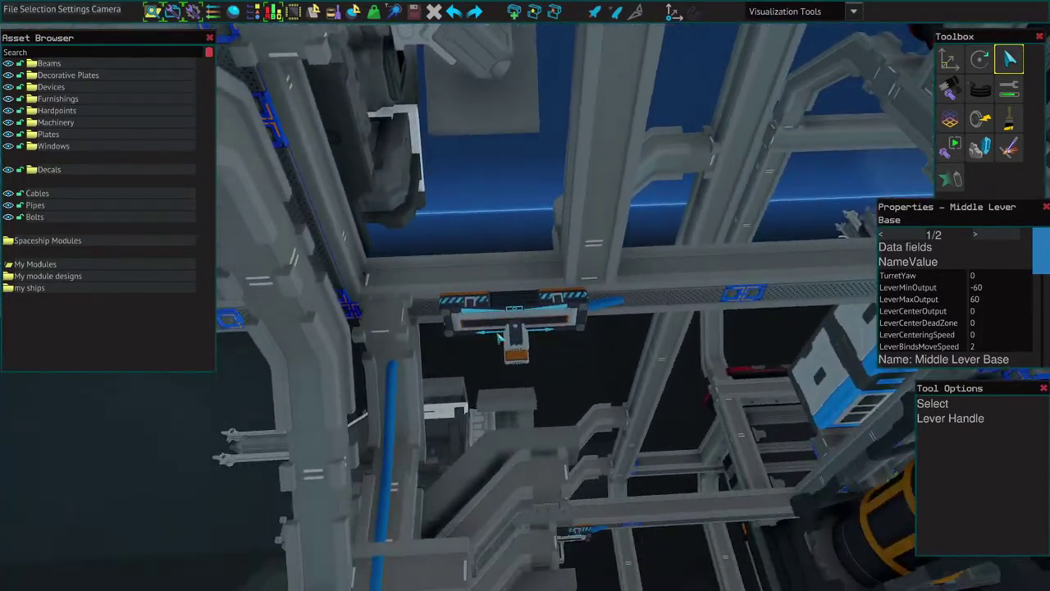
pyautogui.click(514, 322)
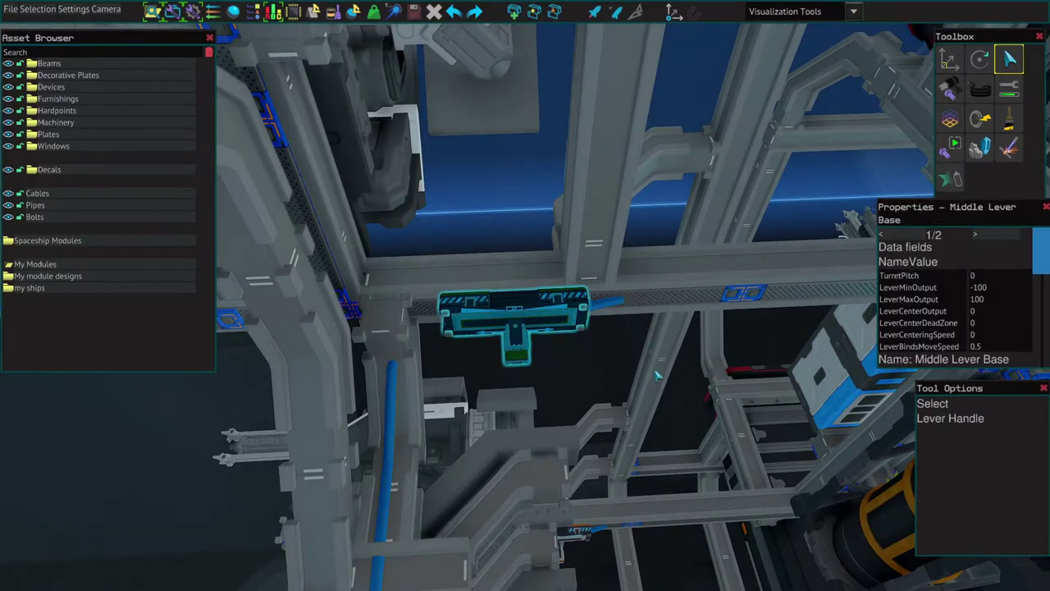
pyautogui.press('s')
pyautogui.click(430, 316)
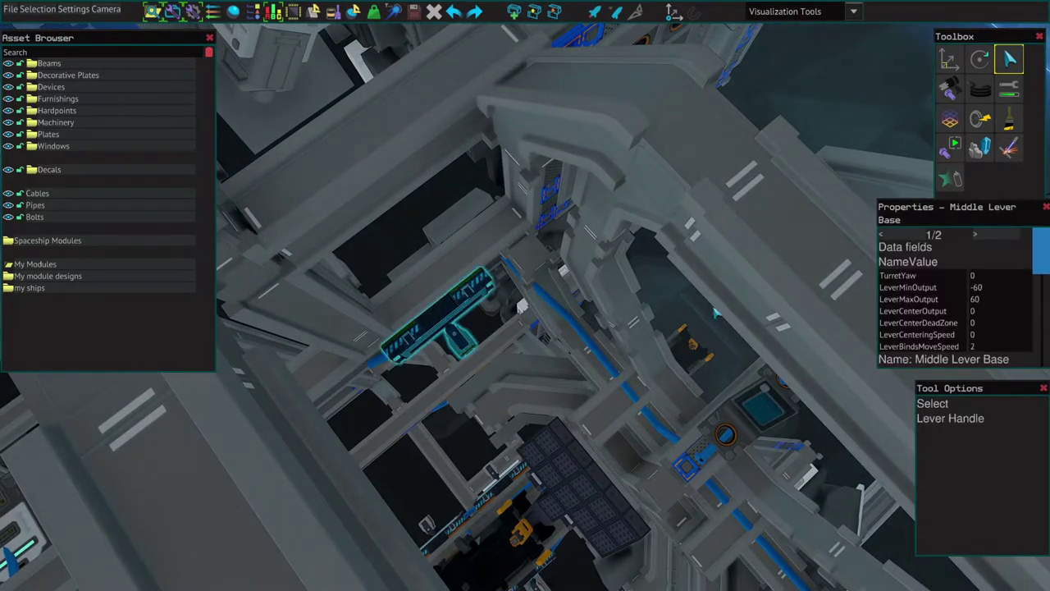
# Examine the LeverMinOutput and LeverMaxOutput fields of the TurretYaw lever without changing them, and clear the selection
pyautogui.click(997, 288)
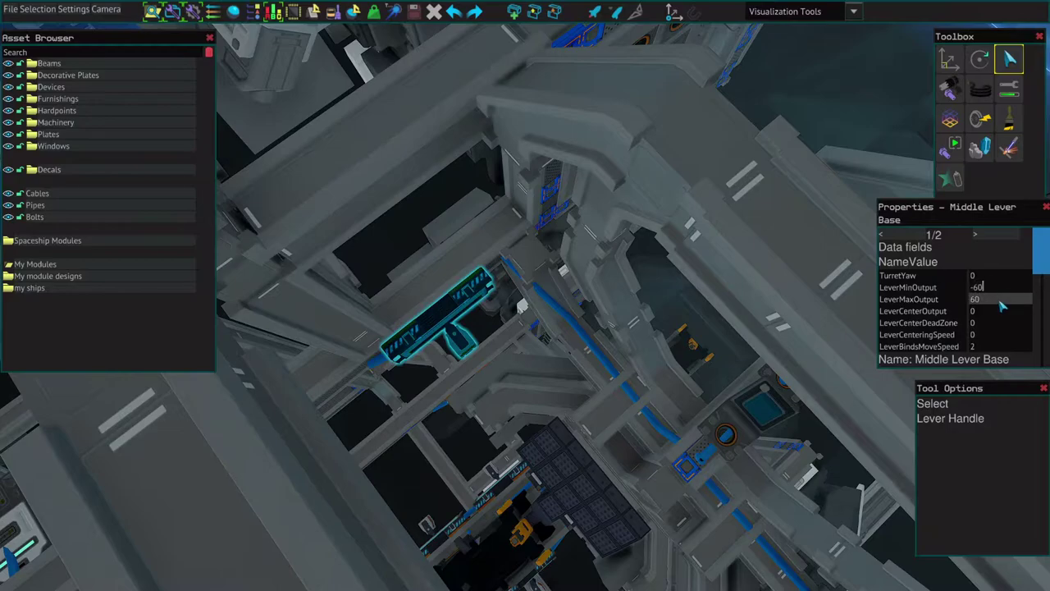
pyautogui.click(1000, 287)
pyautogui.press('Return')
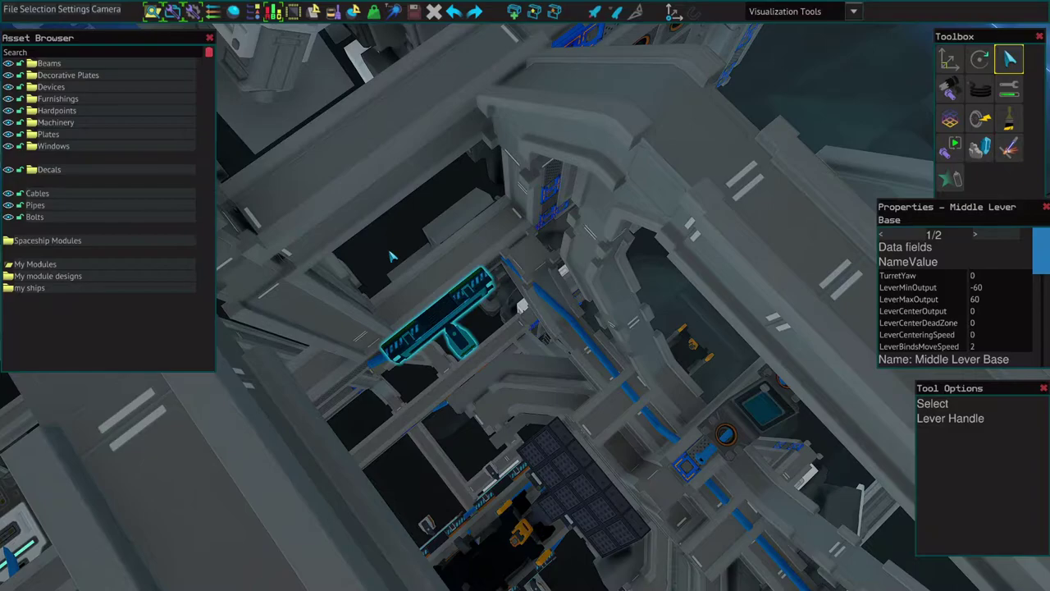
pyautogui.moveTo(392, 256); pyautogui.dragTo(391, 255)
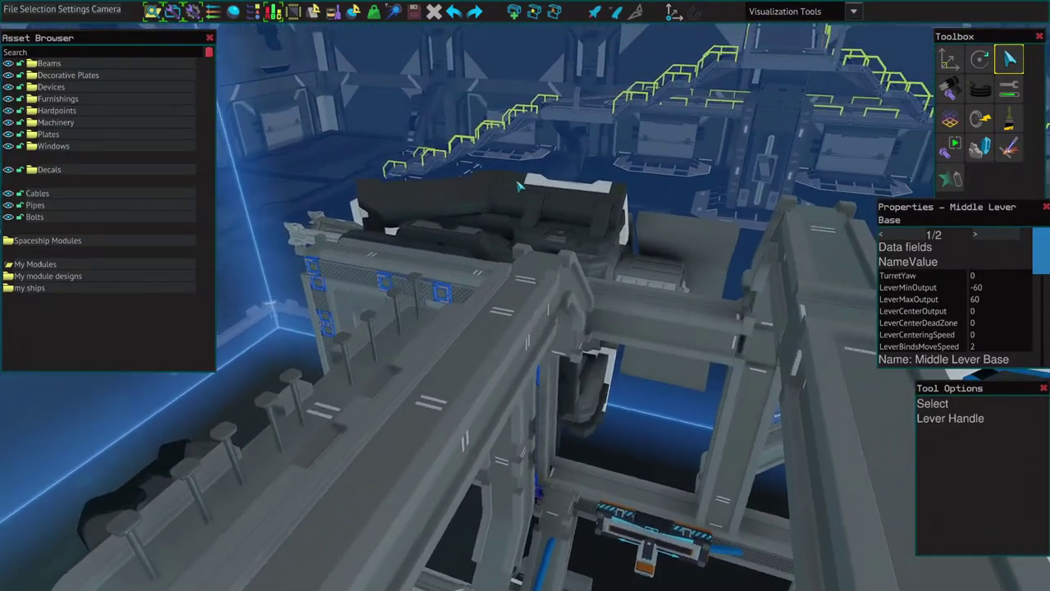
pyautogui.click(678, 207)
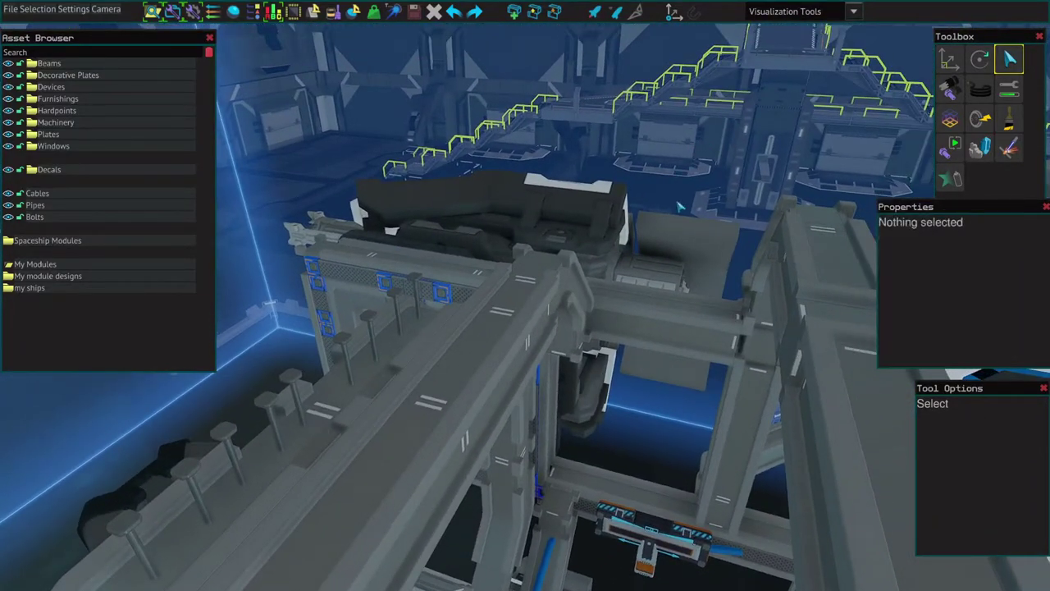
# Select the Basic YOLOL Chip behind the three upright cylinders and open its script
pyautogui.moveTo(637, 424); pyautogui.dragTo(637, 424)
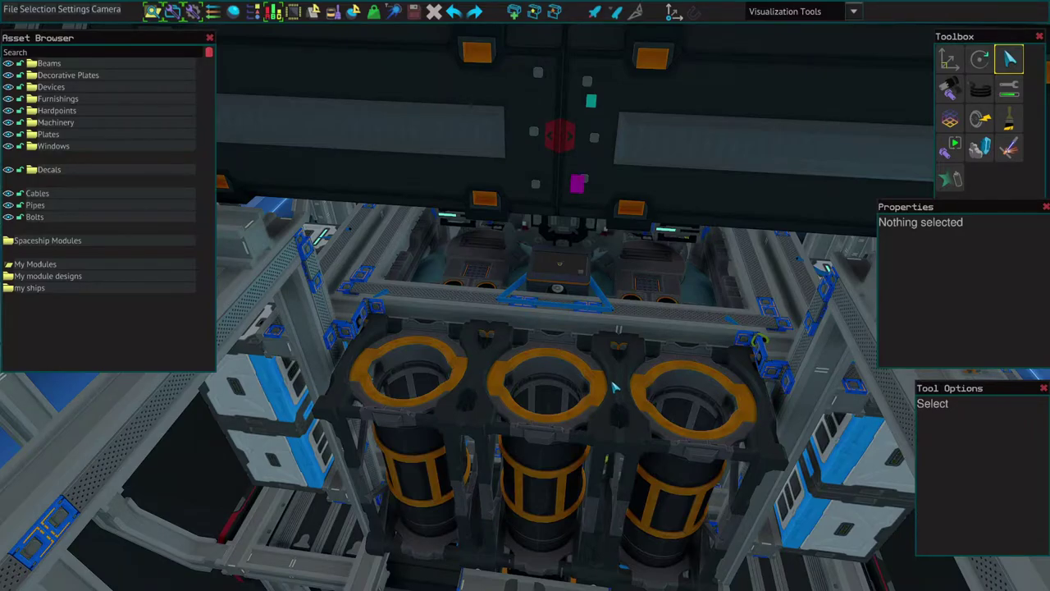
pyautogui.scroll(5, 612, 382)
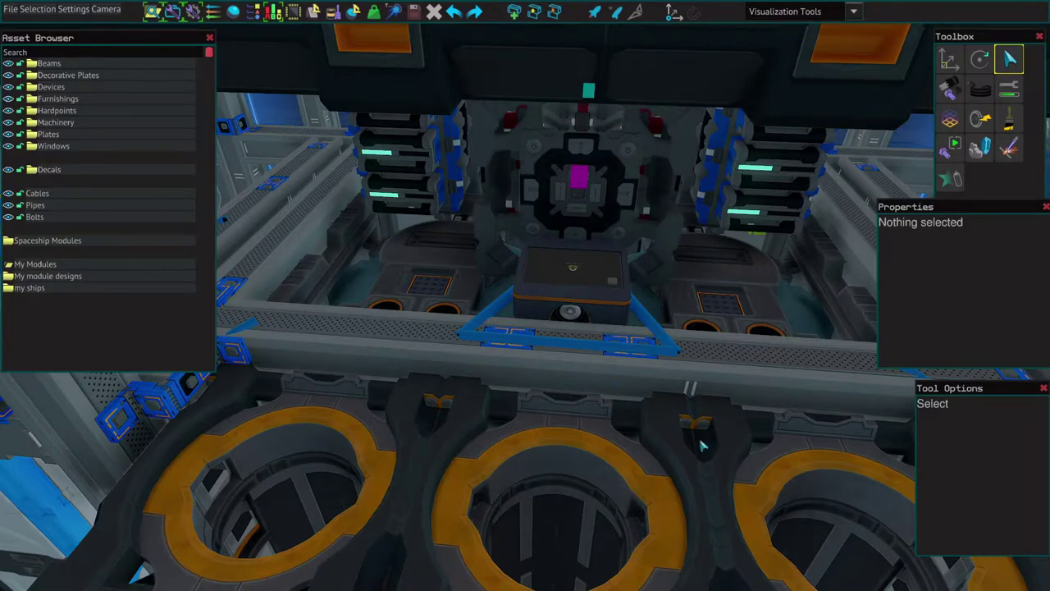
pyautogui.moveTo(649, 465); pyautogui.dragTo(645, 489)
pyautogui.scroll(5, 652, 469)
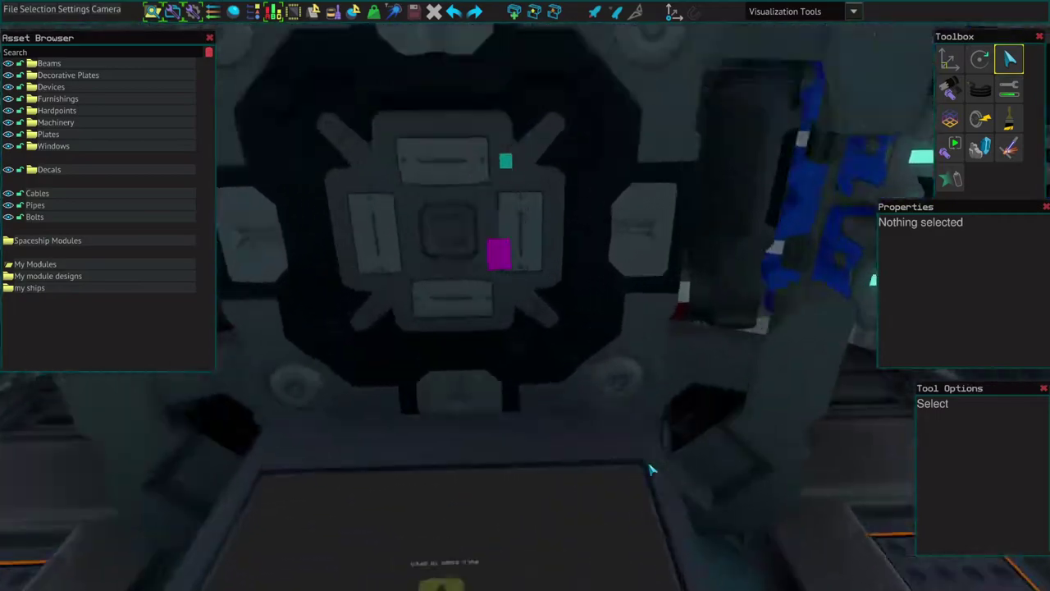
pyautogui.scroll(-4, 652, 468)
pyautogui.scroll(4, 652, 468)
pyautogui.click(544, 386)
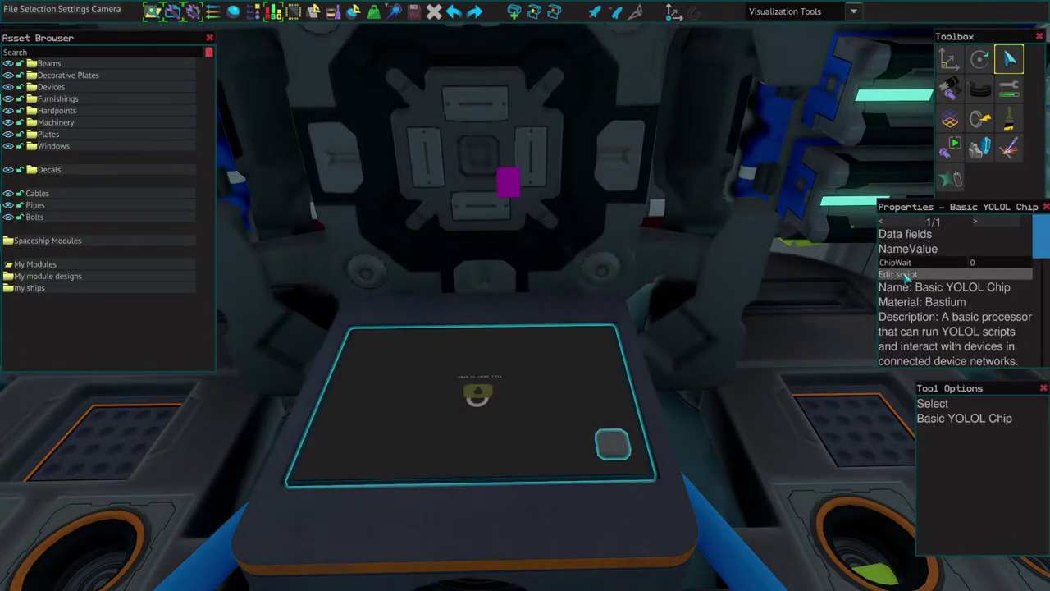
pyautogui.moveTo(666, 379); pyautogui.dragTo(645, 394)
pyautogui.press('w')
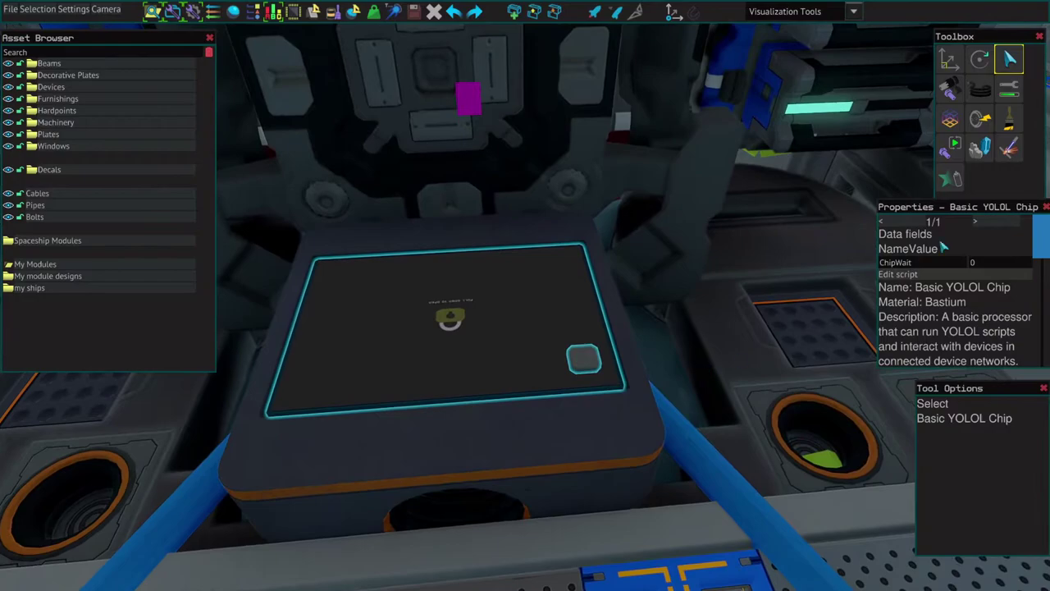
pyautogui.click(927, 274)
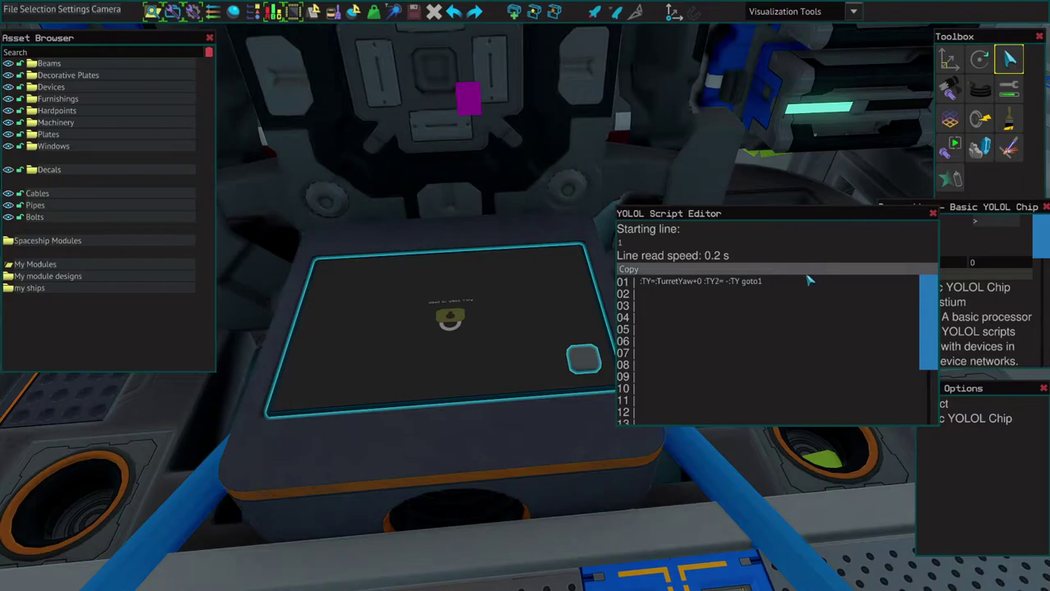
# Examine the TurretYaw, TY and TY2 assignments on line 1 of the chip's script and close the editor
pyautogui.click(796, 283)
pyautogui.click(769, 295)
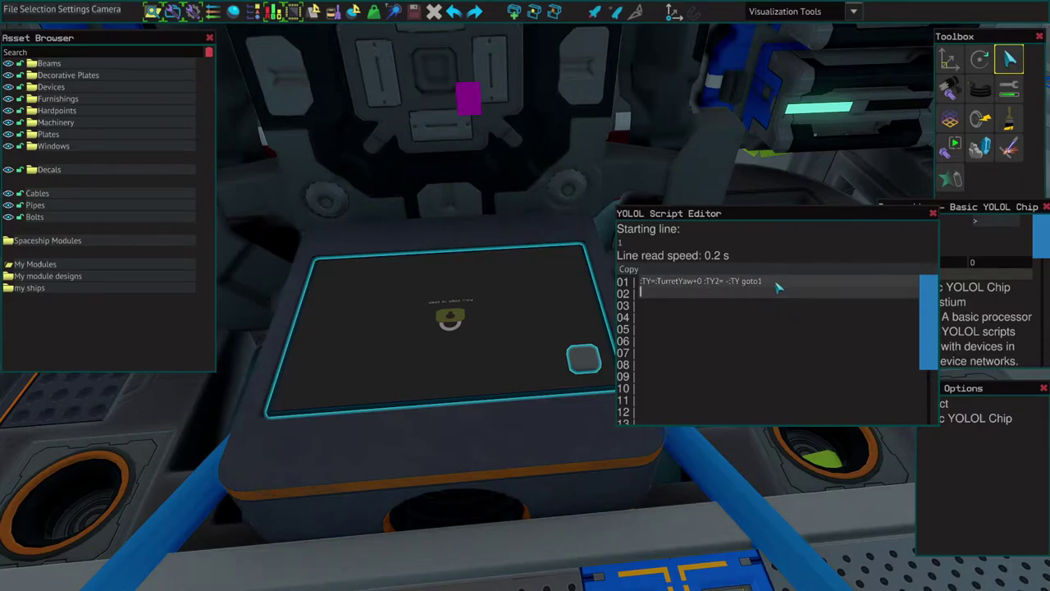
pyautogui.click(775, 284)
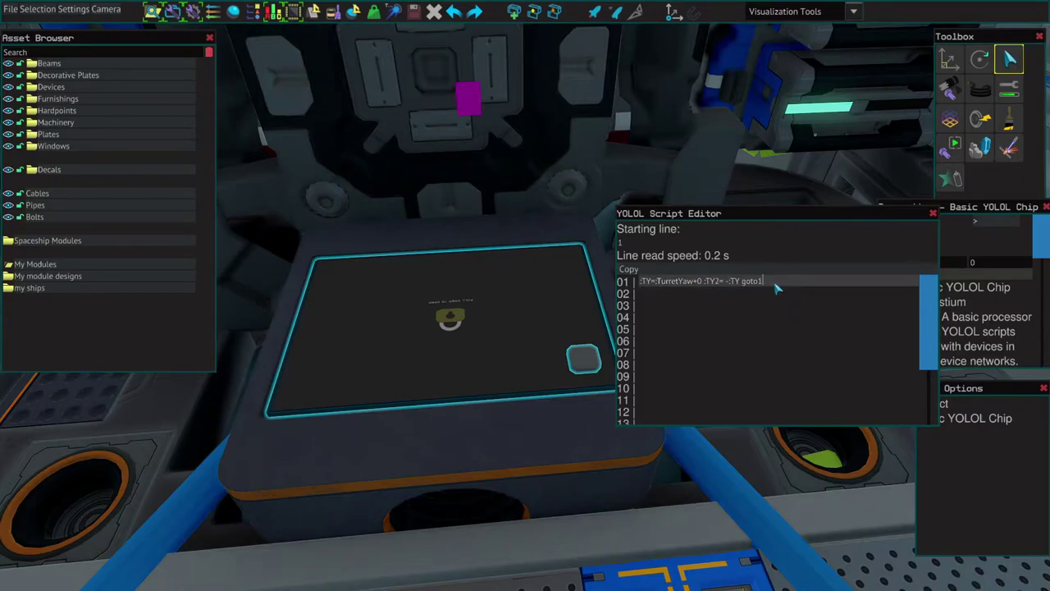
pyautogui.click(716, 283)
pyautogui.click(652, 282)
pyautogui.click(932, 213)
# Clear the selection and select the Turret Base Turntable of the upper side-mounted turret to check its rotation data fields
pyautogui.scroll(-5, 720, 351)
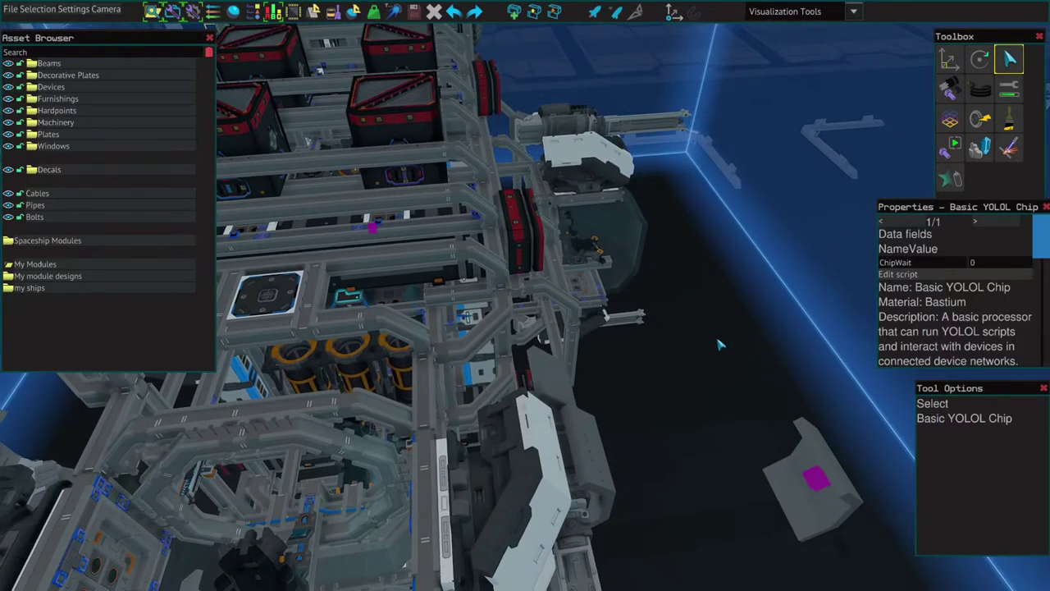
pyautogui.click(722, 341)
pyautogui.press('w')
pyautogui.moveTo(739, 330); pyautogui.dragTo(501, 257)
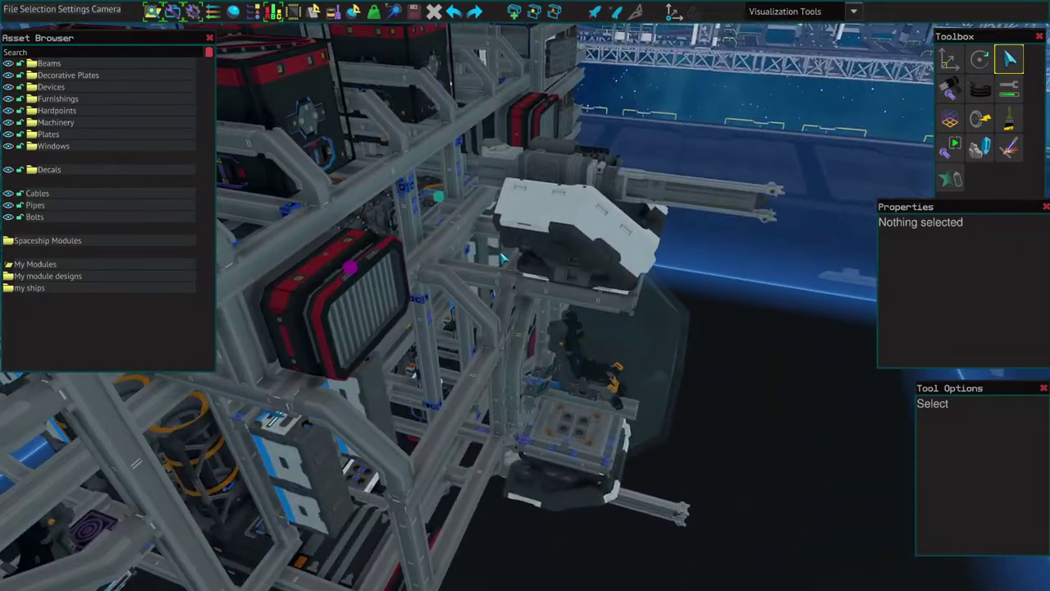
pyautogui.scroll(3, 771, 410)
pyautogui.moveTo(769, 408); pyautogui.dragTo(769, 409)
pyautogui.scroll(-3, 770, 408)
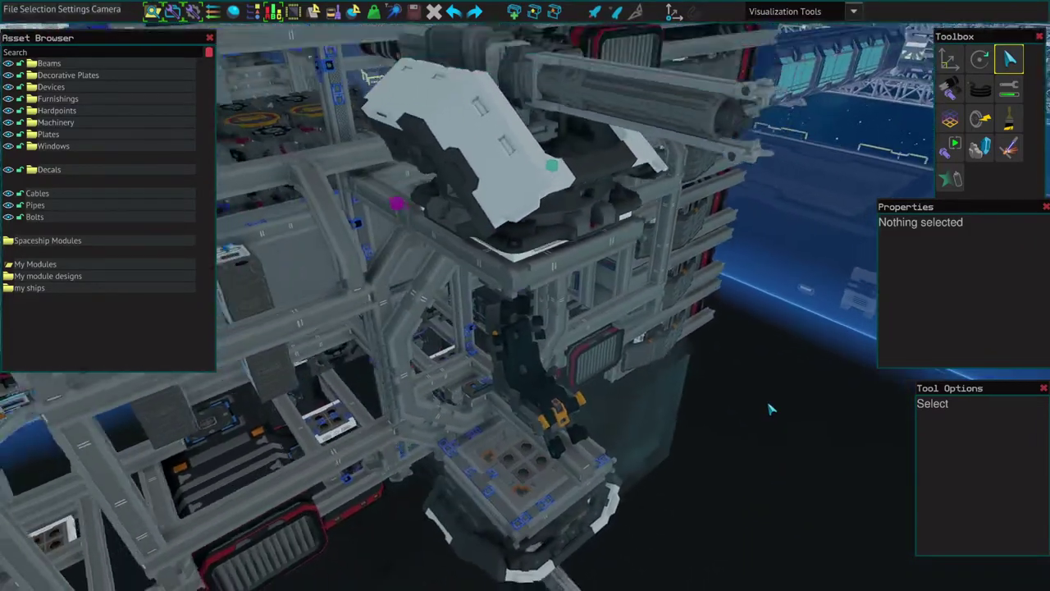
pyautogui.scroll(1, 770, 409)
pyautogui.scroll(5, 772, 408)
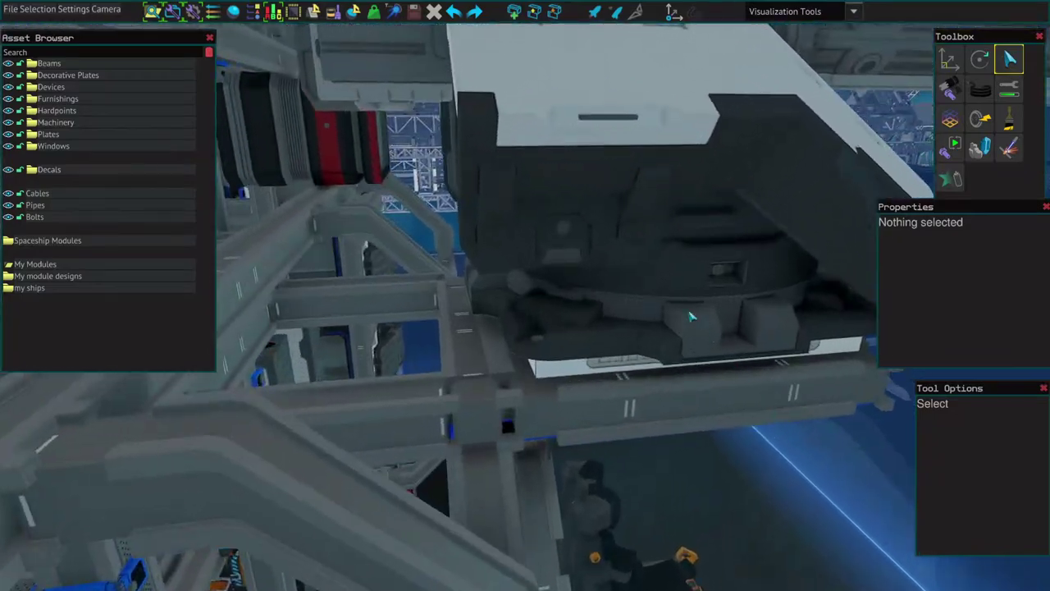
pyautogui.click(632, 322)
pyautogui.scroll(-4, 632, 321)
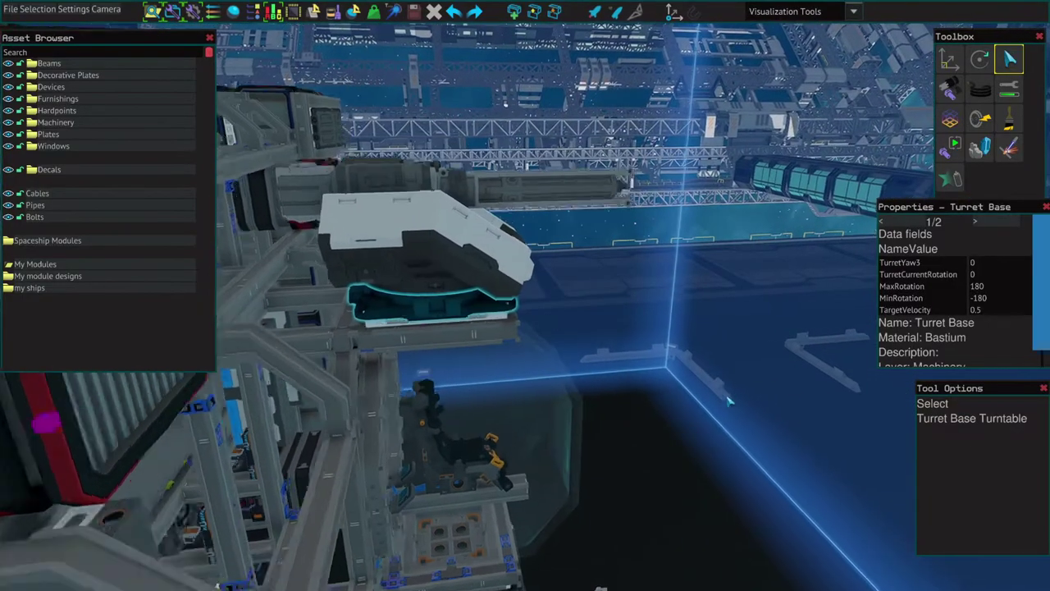
# Select the Turret Cradles of the upper and lower side-mounted turrets and compare their TP and TP2 pitch fields
pyautogui.click(728, 400)
pyautogui.scroll(3, 728, 400)
pyautogui.click(580, 292)
pyautogui.scroll(-3, 680, 351)
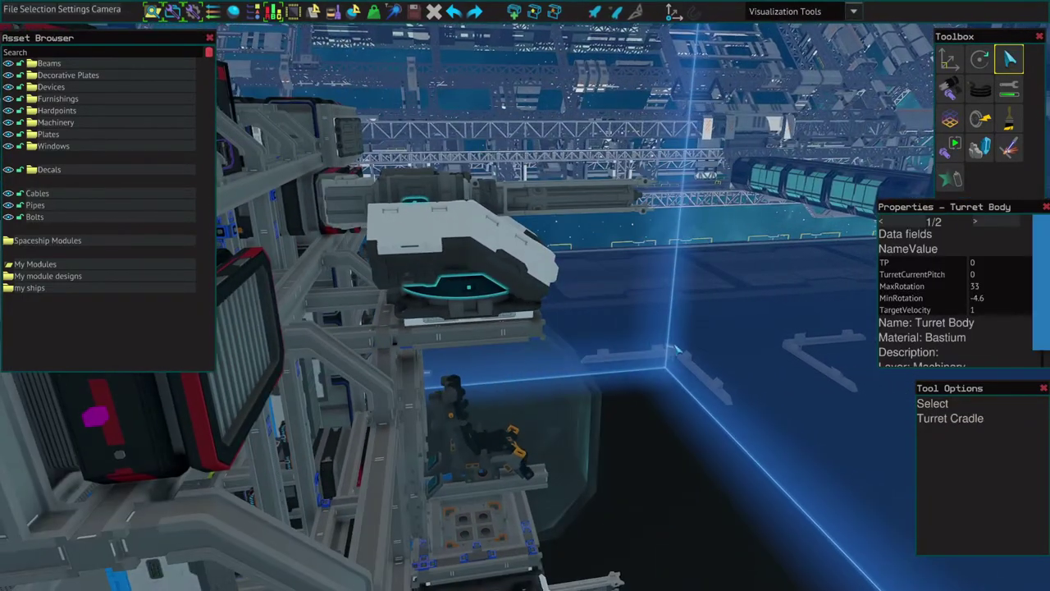
pyautogui.moveTo(680, 351); pyautogui.dragTo(598, 356)
pyautogui.scroll(3, 681, 349)
pyautogui.scroll(3, 680, 349)
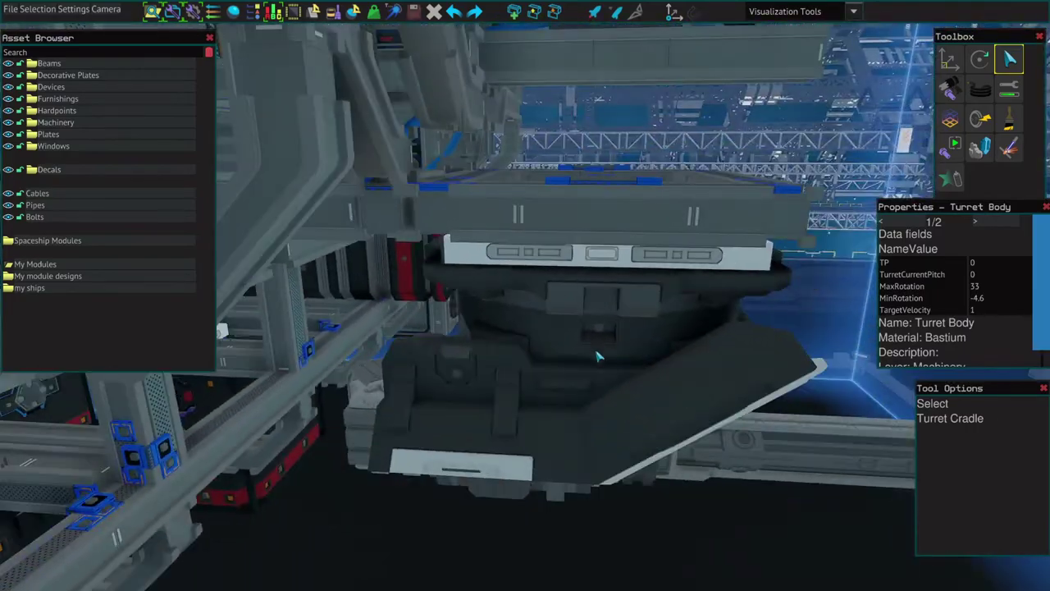
pyautogui.click(568, 348)
pyautogui.scroll(-4, 654, 399)
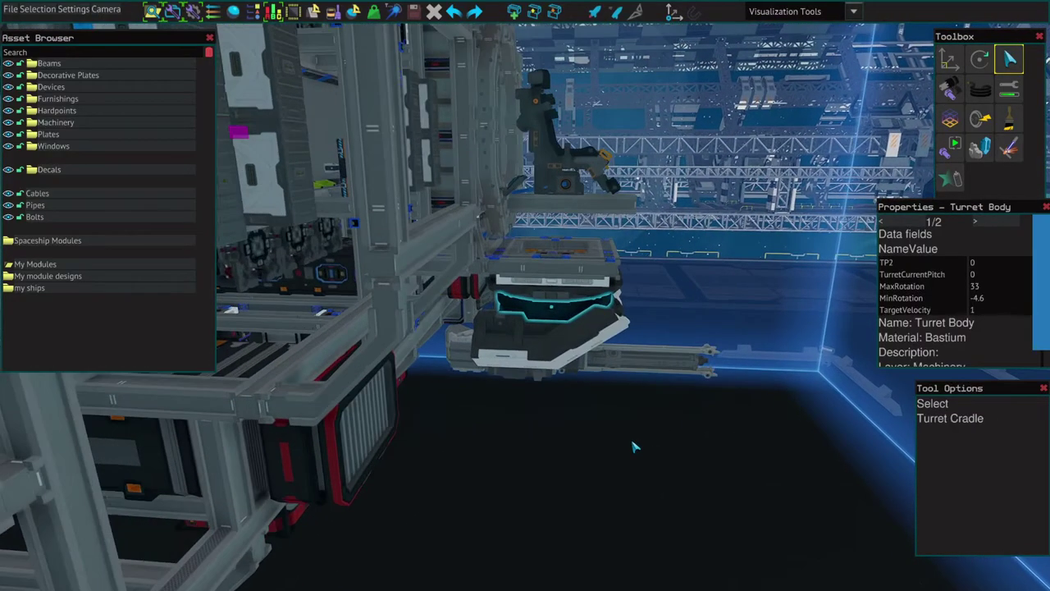
# Clear the selection, select the Basic YOLOL Chip that controls turret pitch and open its script
pyautogui.click(636, 447)
pyautogui.scroll(4, 636, 446)
pyautogui.moveTo(636, 446); pyautogui.dragTo(633, 446)
pyautogui.press('w')
pyautogui.press('w')
pyautogui.click(471, 462)
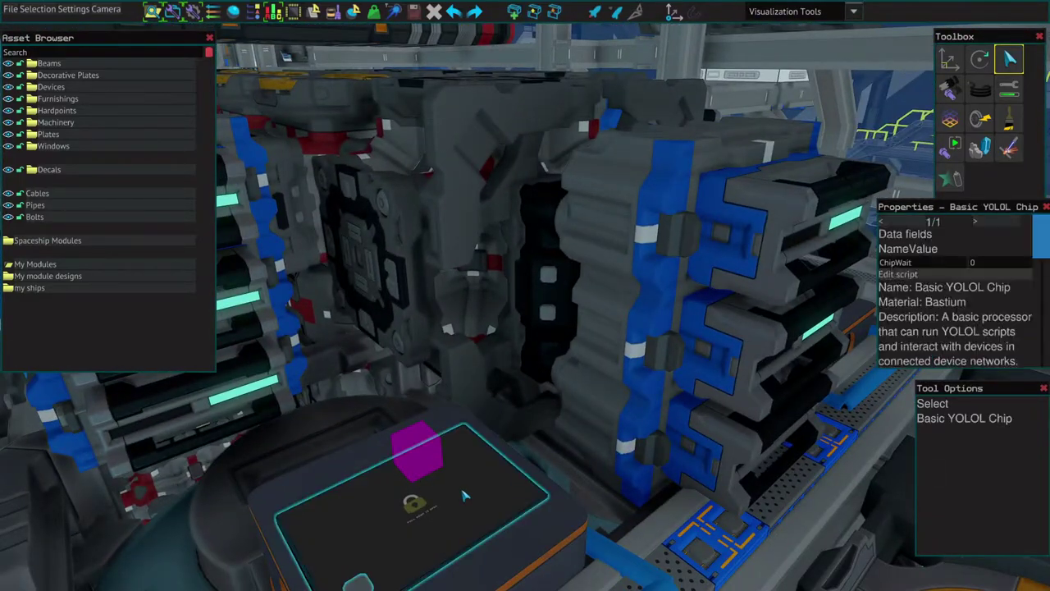
pyautogui.click(913, 277)
# Examine the TurretPitch3, TP and TP2 assignments on line 1 of the script and close the editor
pyautogui.click(718, 298)
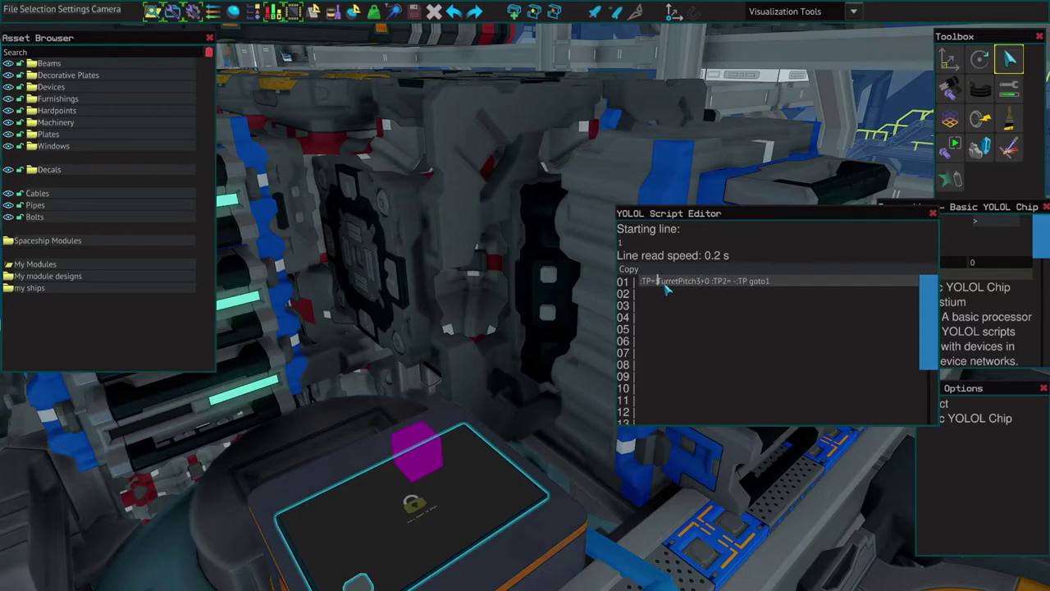
pyautogui.click(999, 222)
pyautogui.click(894, 327)
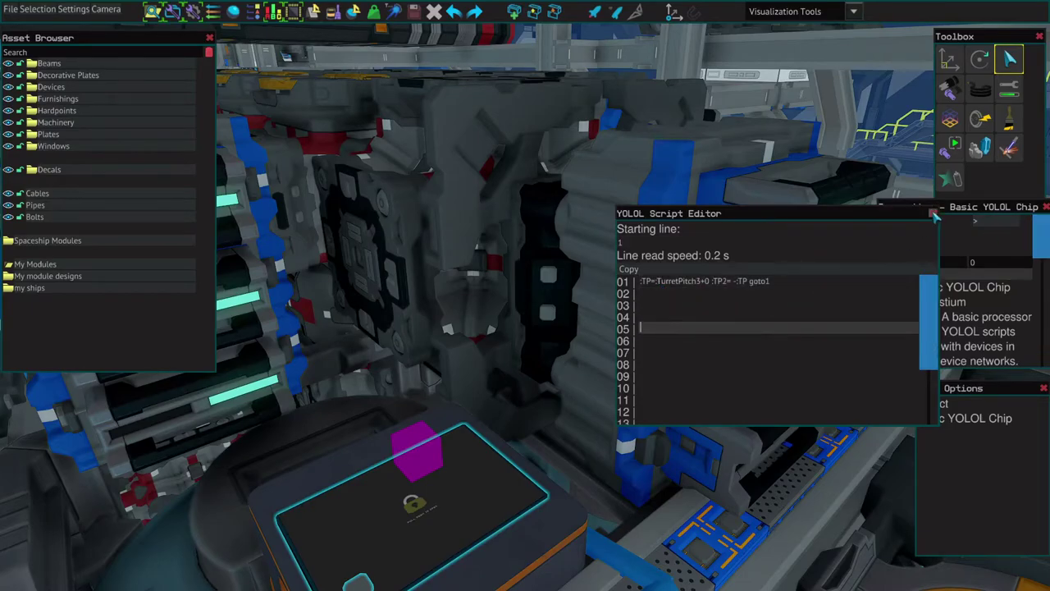
pyautogui.click(934, 213)
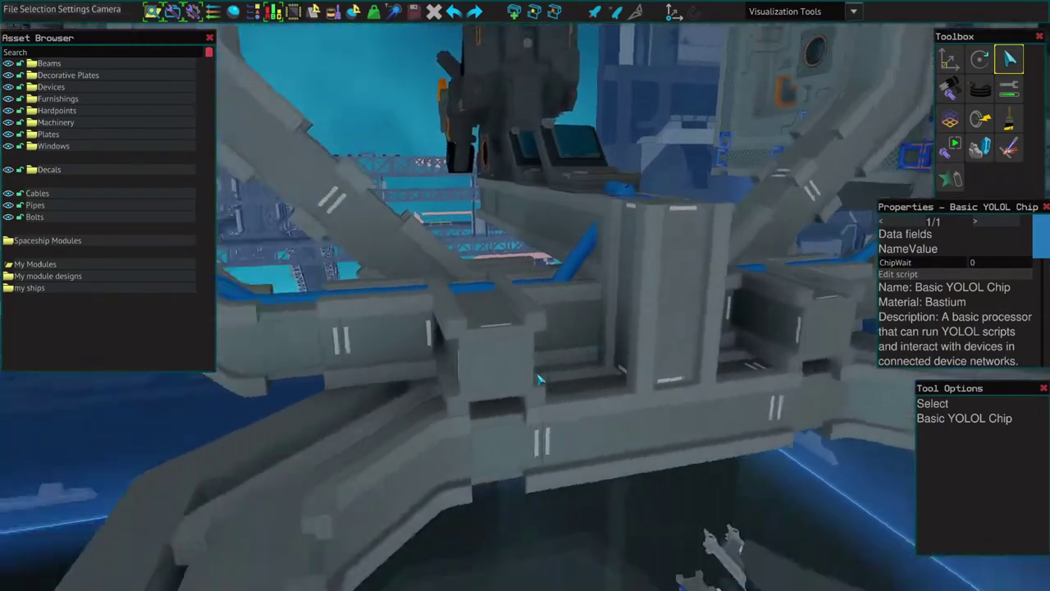
# Select the TurretYaw lever at the cockpit, and compare its field name with line 1 of the yaw chip's script
pyautogui.click(398, 239)
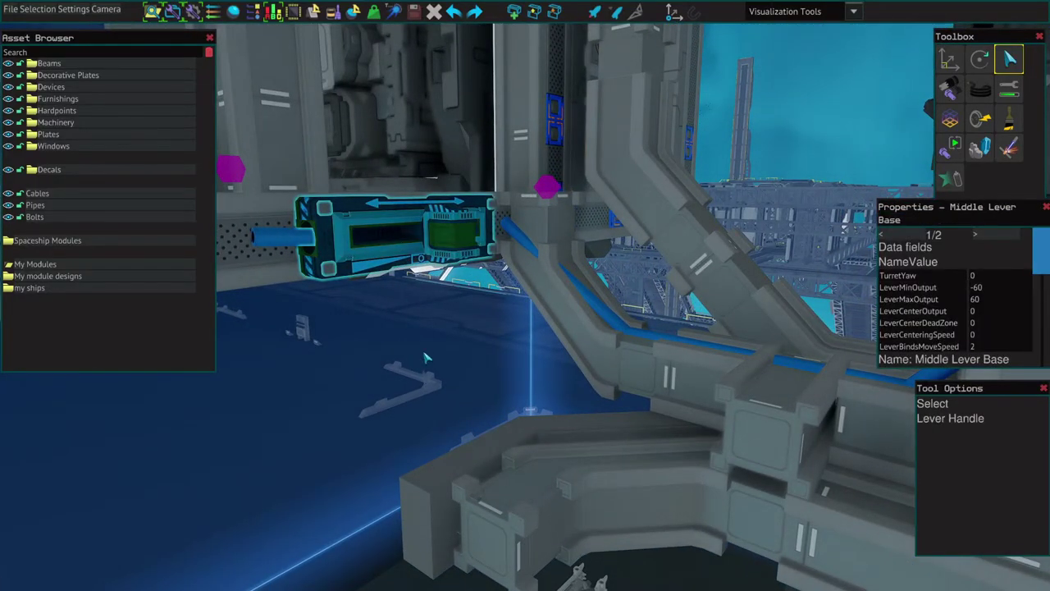
pyautogui.press('s')
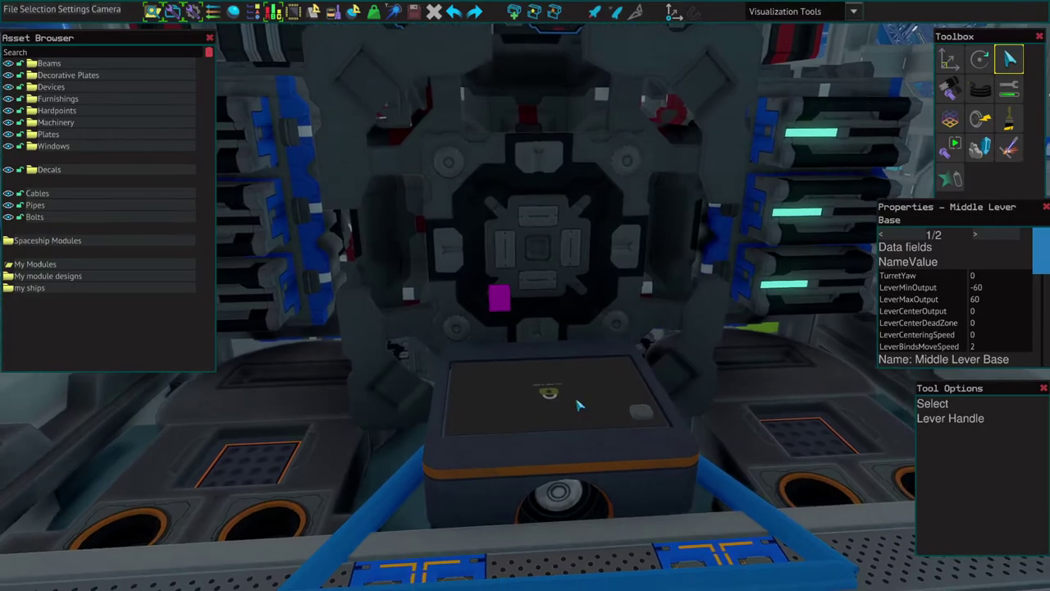
pyautogui.click(579, 404)
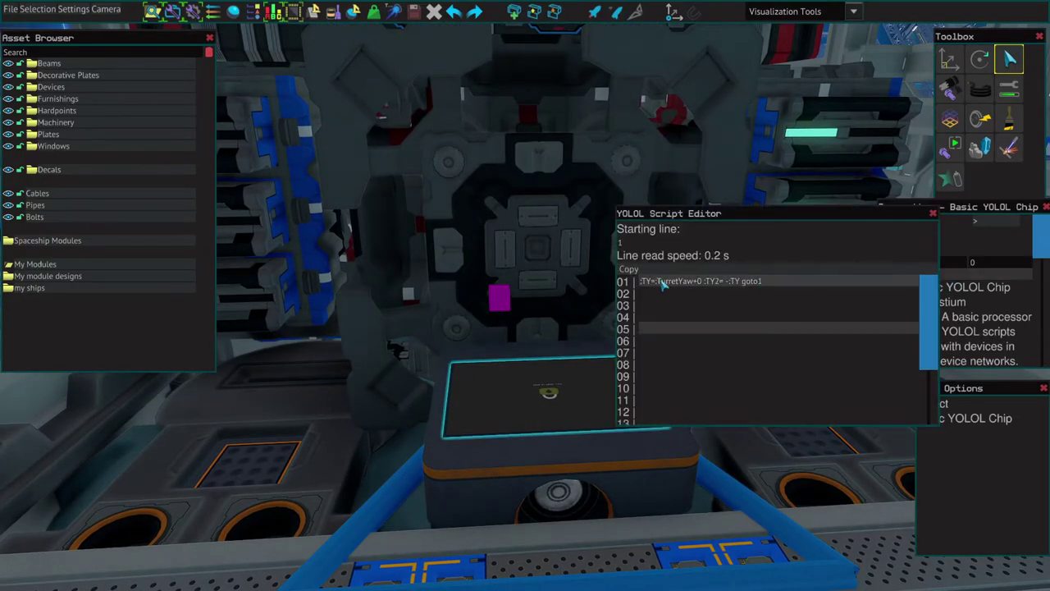
pyautogui.click(659, 281)
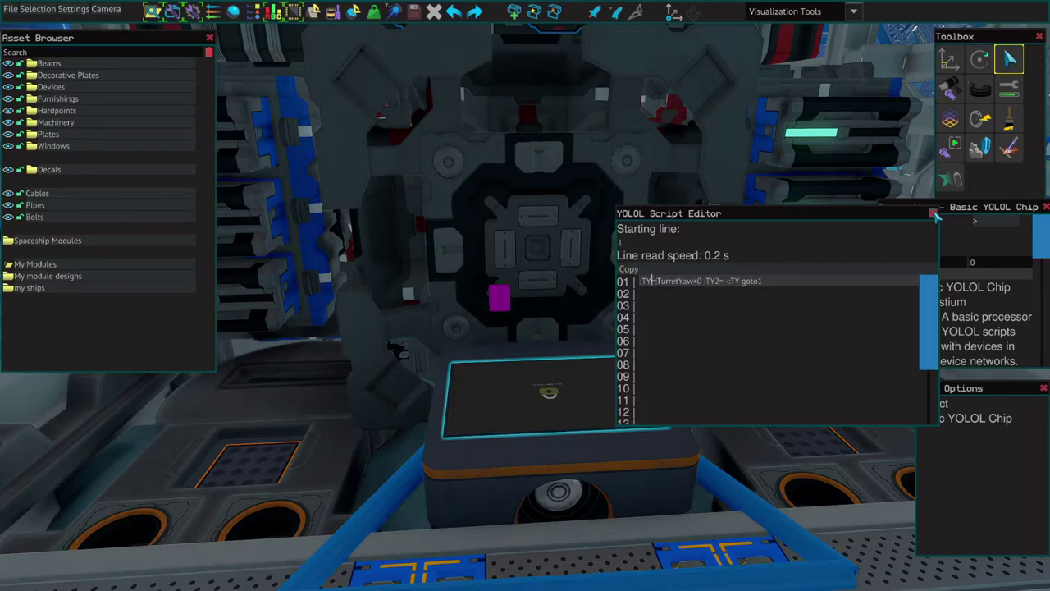
pyautogui.click(932, 214)
# Clear the selection and view the side-mounted turrets on both sides of the ship from above
pyautogui.rightClick(539, 454)
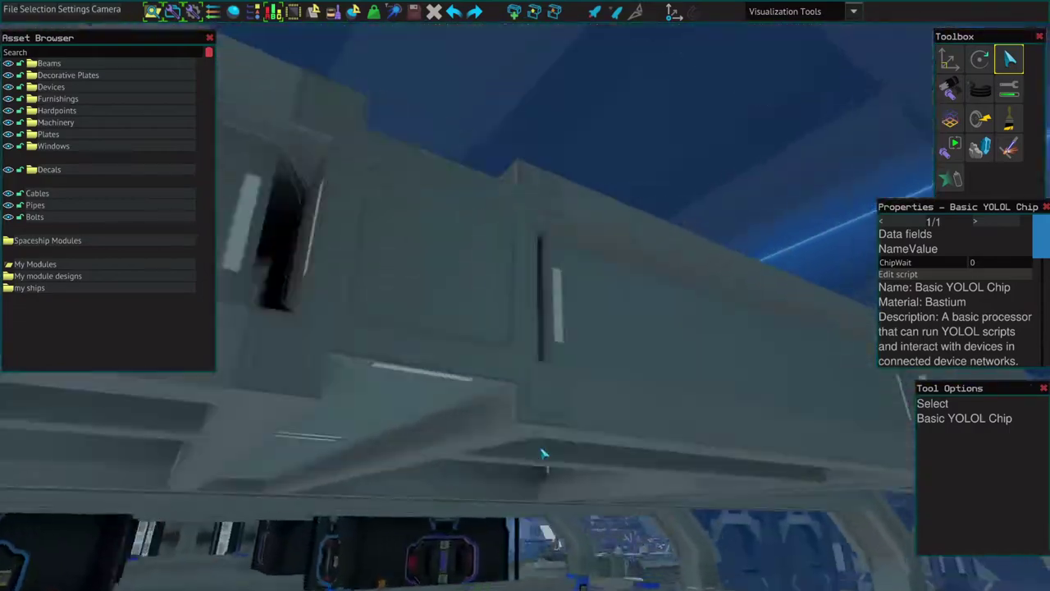
pyautogui.press('s')
pyautogui.click(594, 218)
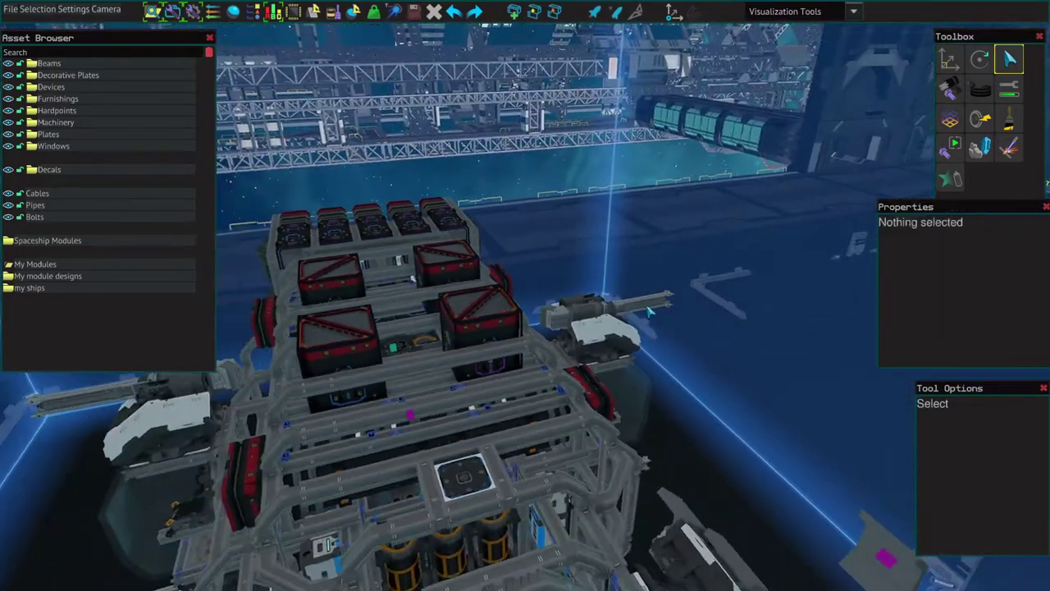
# Go around the ship to the turret yaw lever inside the frame and start Test Mode there
pyautogui.press('w')
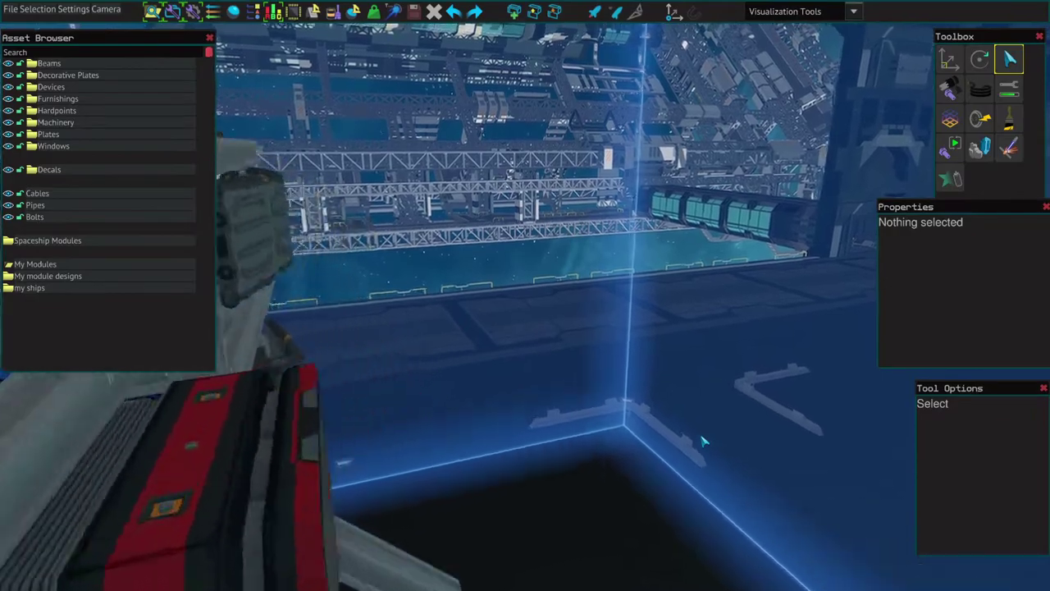
pyautogui.rightClick(704, 441)
pyautogui.press('s')
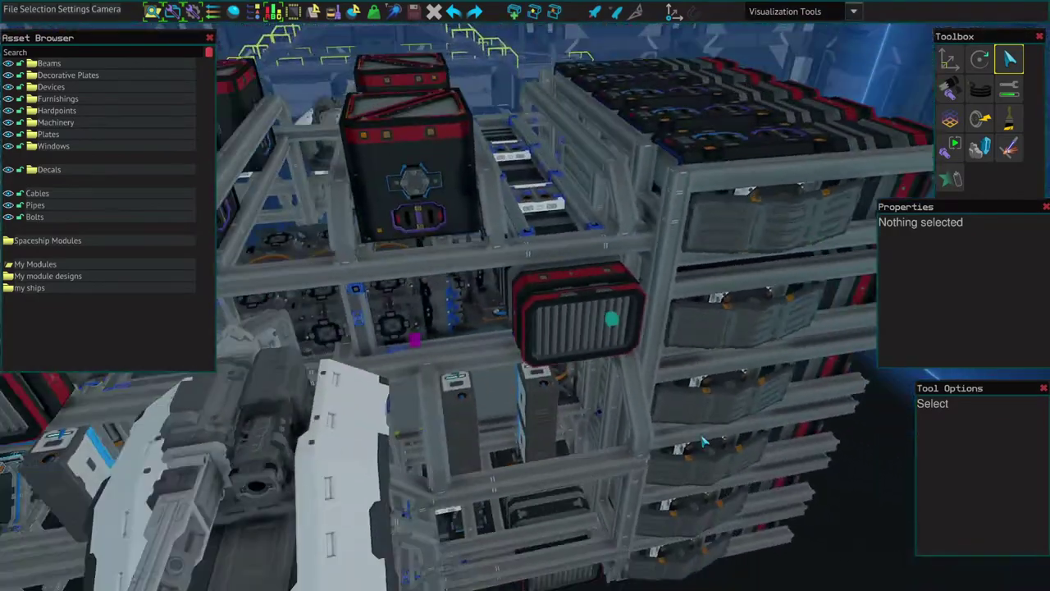
pyautogui.press('w')
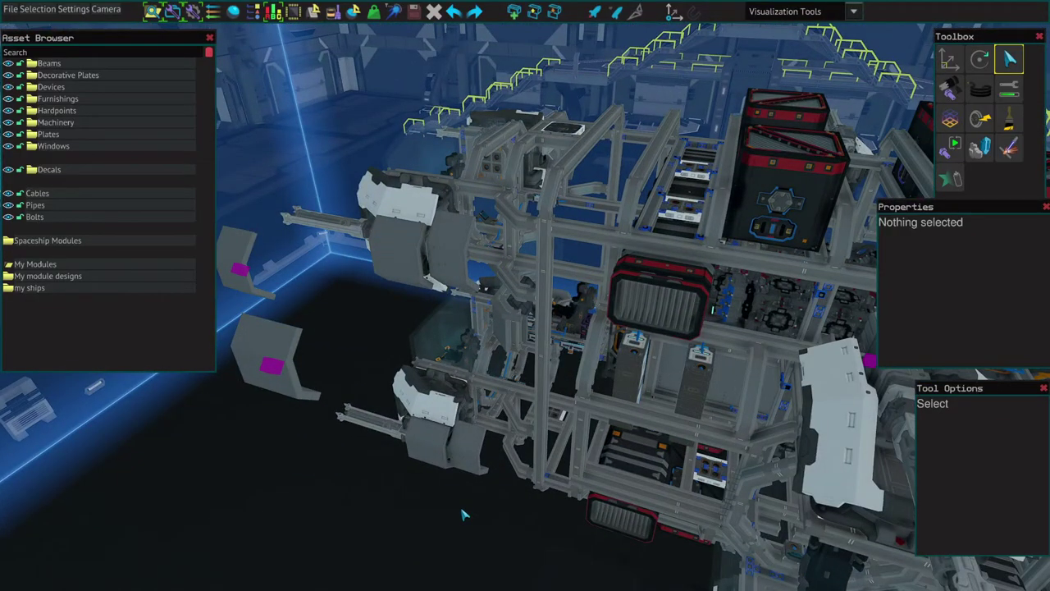
pyautogui.press('w')
pyautogui.rightClick(463, 514)
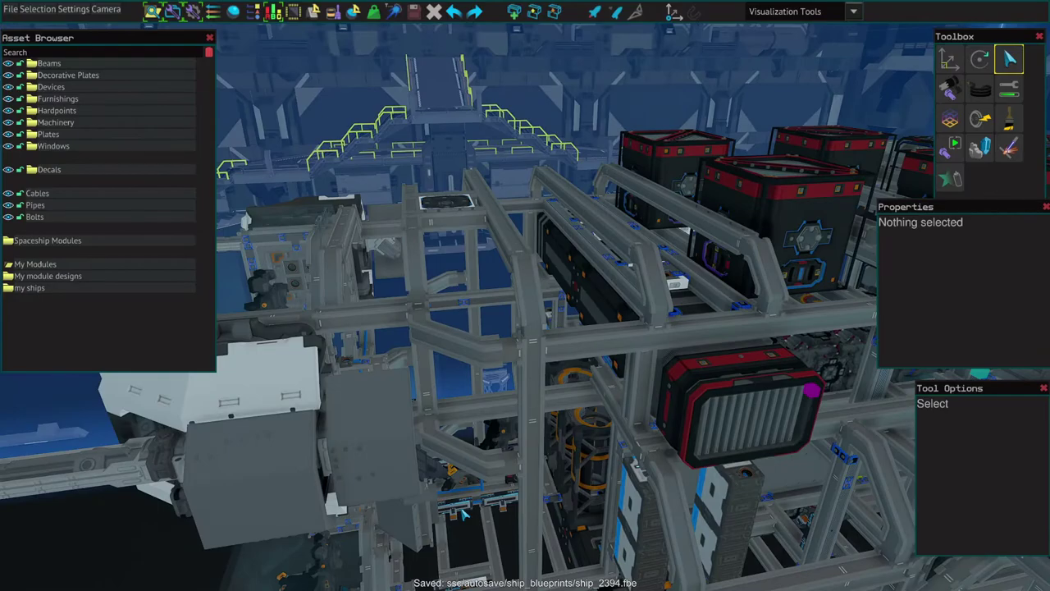
pyautogui.press('w')
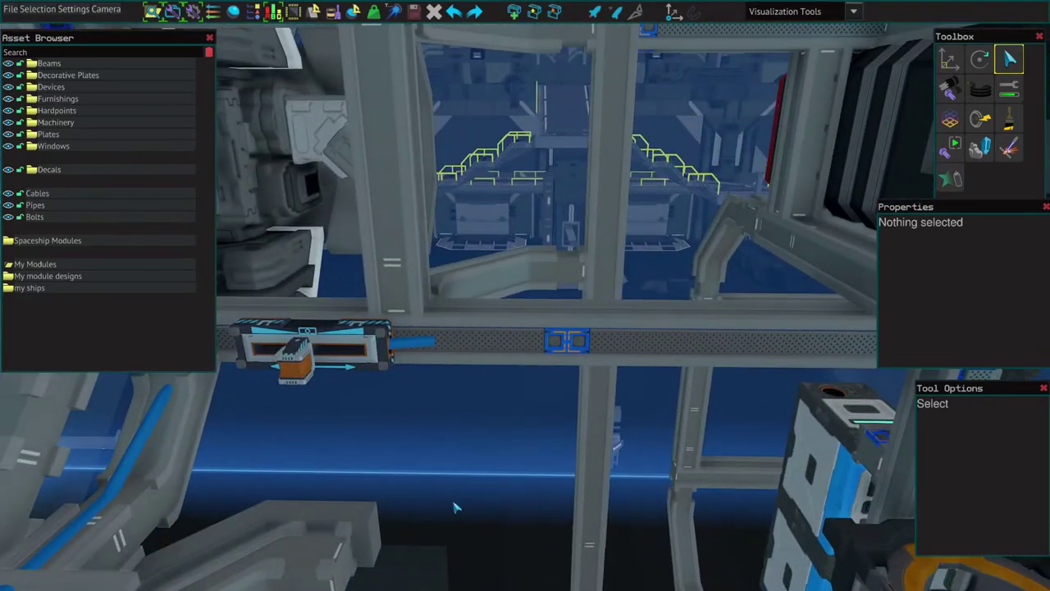
pyautogui.press('F5')
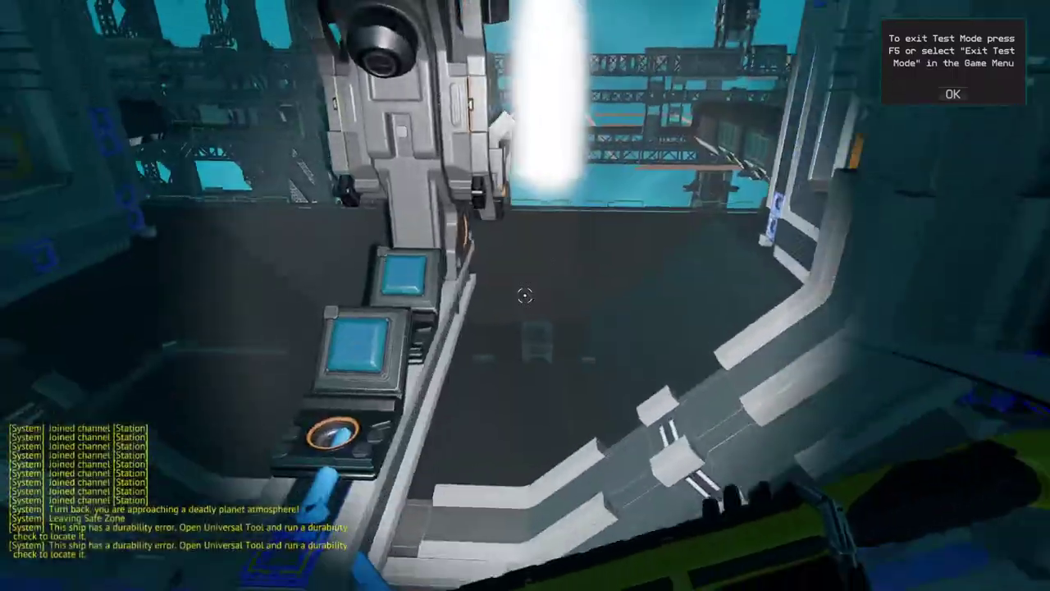
# Inspect the TurretYaw lever's output limits, centering and move speed fields with the Universal Tool, and put the tool away
pyautogui.press('f')
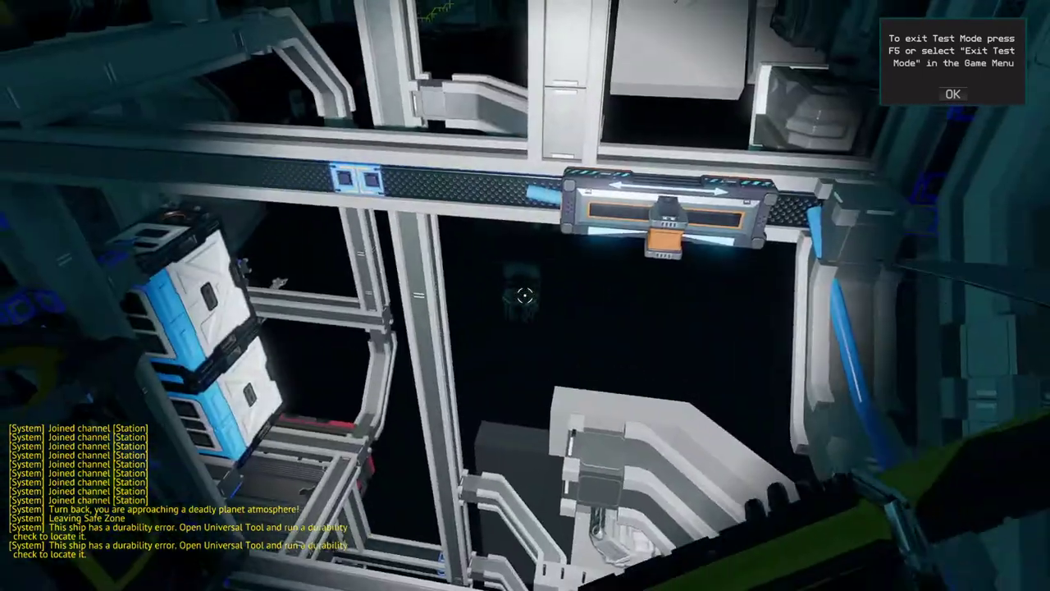
pyautogui.press('u')
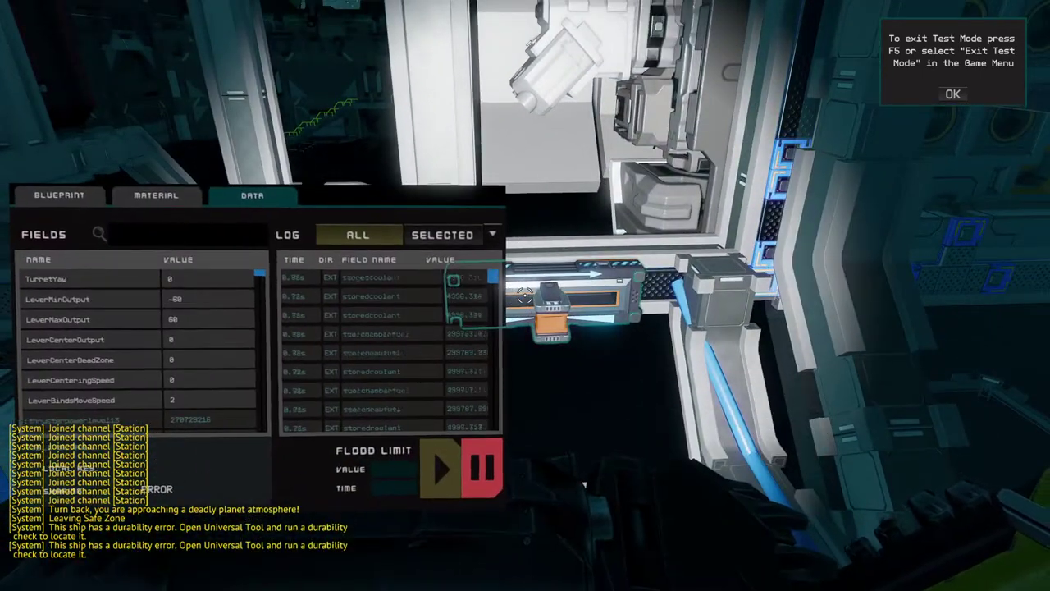
pyautogui.press('u')
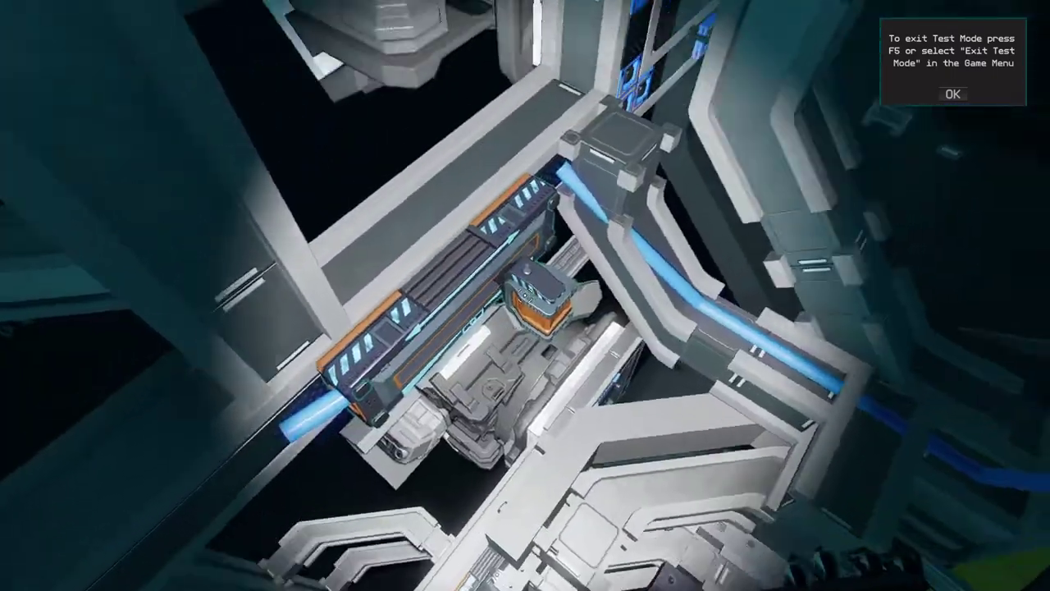
# Swing the turret with the yaw lever and inspect the turret's TY, TurretCurrentPitch, MaxRotation and MinRotation data fields
pyautogui.press('w')
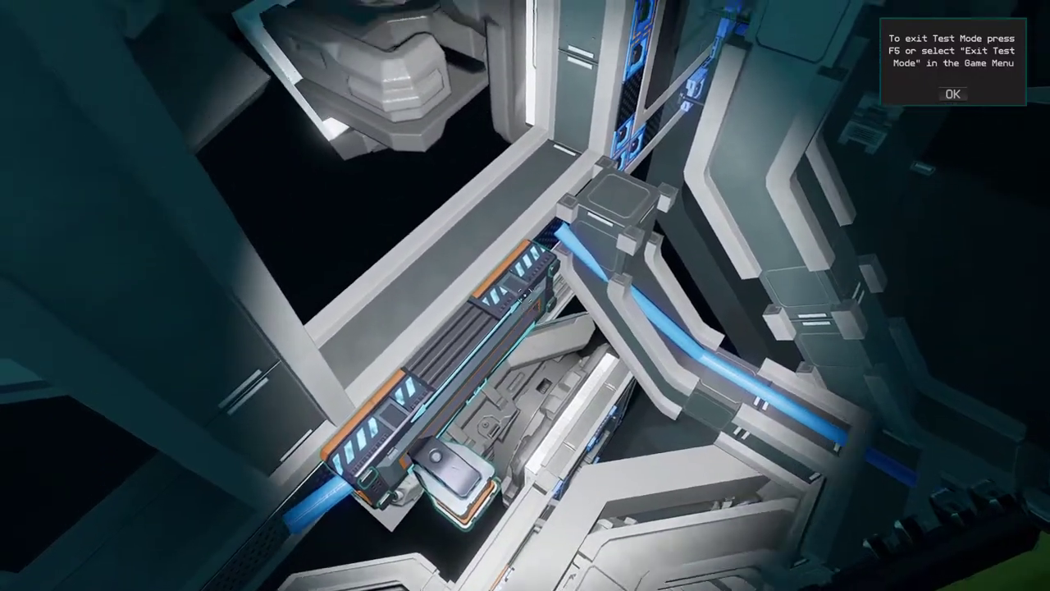
pyautogui.press('u')
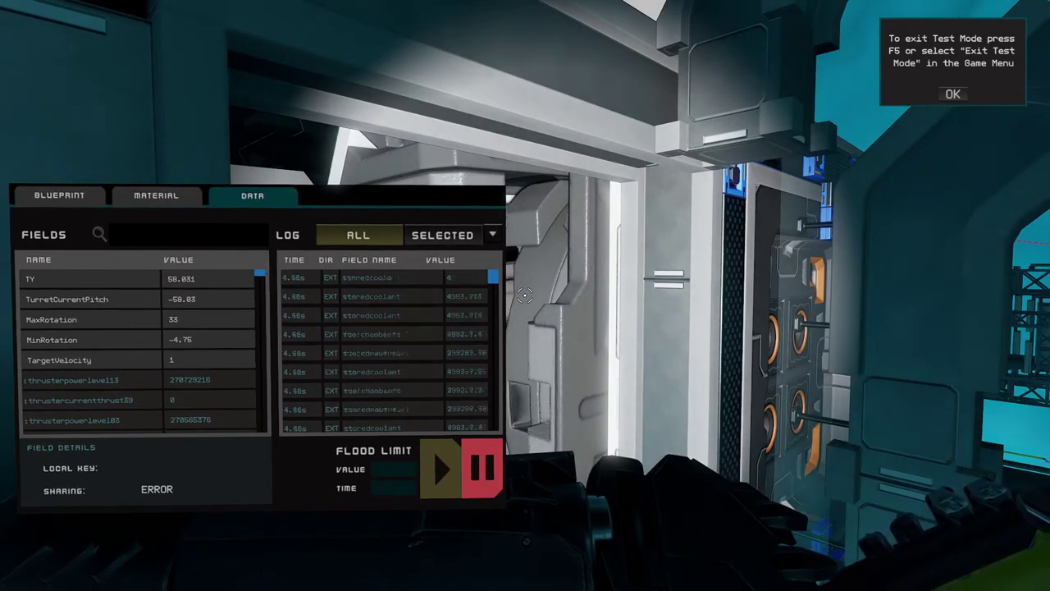
pyautogui.press('u')
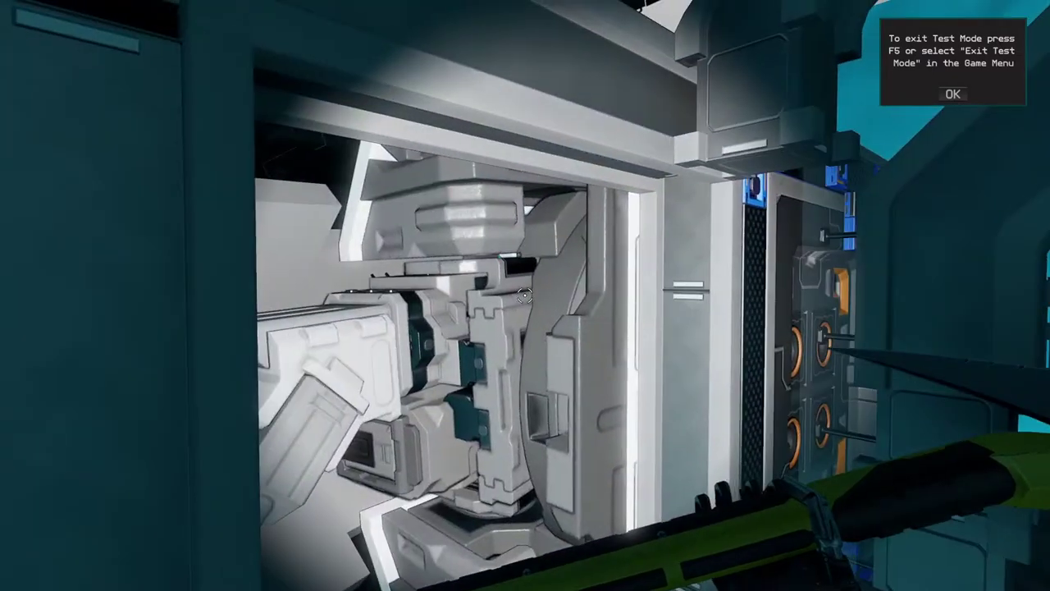